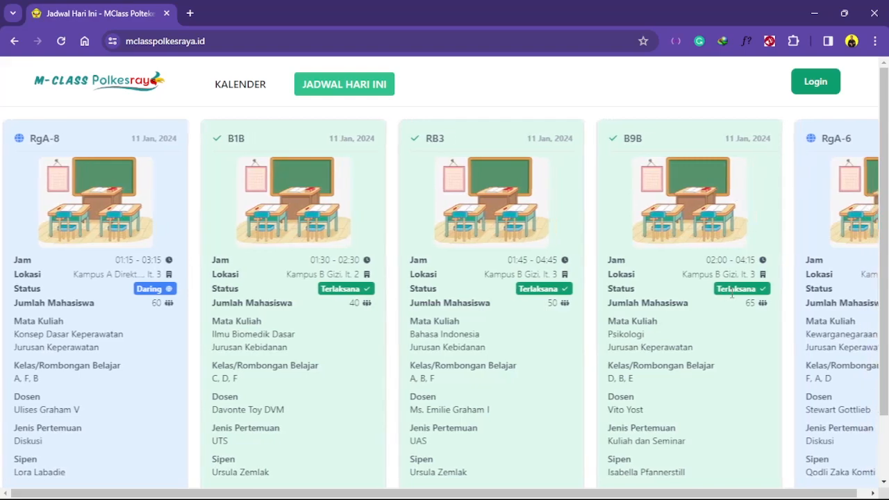
- Look through today's class schedule cards, then reload the Jadwal Hari Ini page
{"action": "scroll", "coordinate": [731, 298], "scroll_direction": "right", "scroll_amount": 4}
{"action": "scroll", "coordinate": [731, 298], "scroll_direction": "right", "scroll_amount": 2}
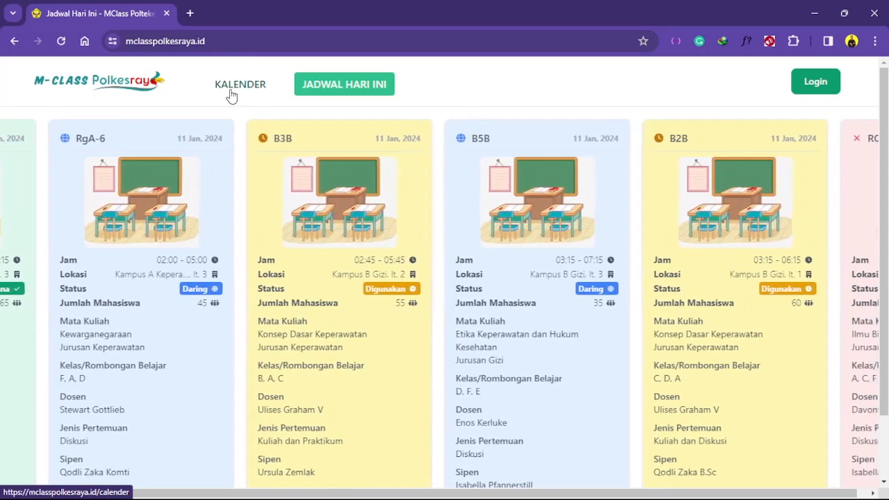
{"action": "left_click", "coordinate": [348, 91]}
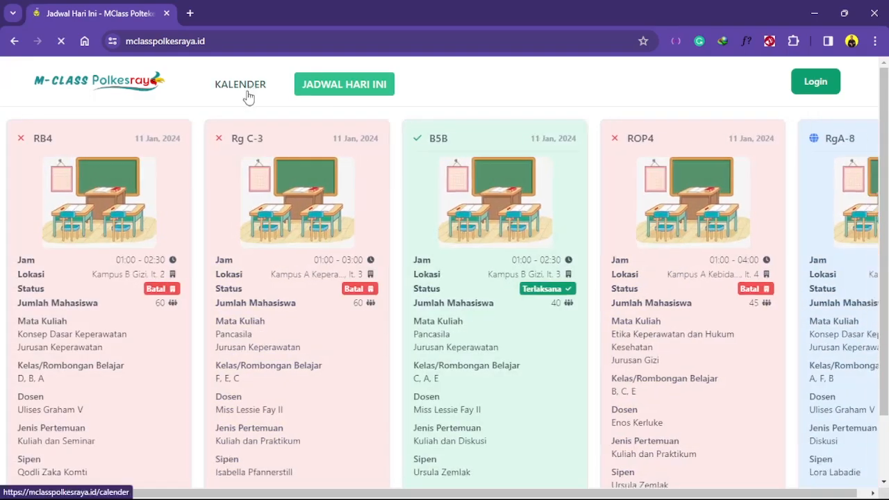
- Open the Kalender page and look over the Kampus B Gizi room usage across the hours
{"action": "left_click", "coordinate": [248, 98]}
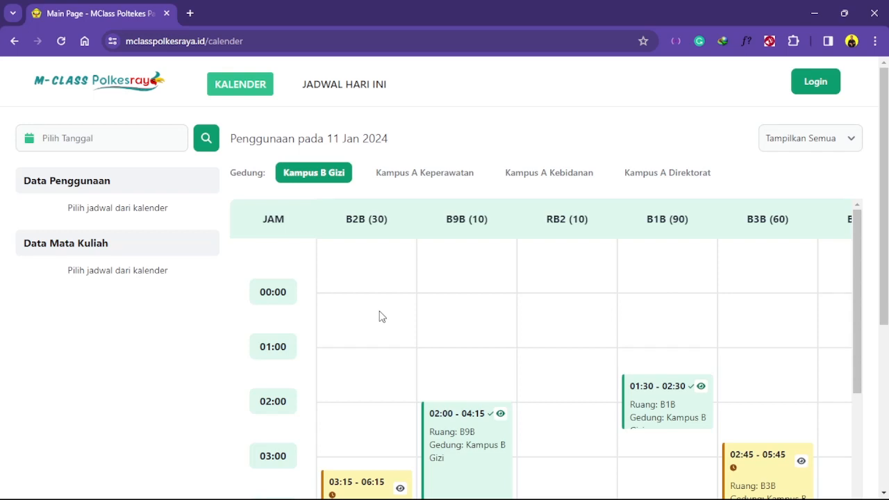
{"action": "scroll", "coordinate": [381, 317], "scroll_direction": "down", "scroll_amount": 2}
{"action": "scroll", "coordinate": [381, 317], "scroll_direction": "down", "scroll_amount": 2}
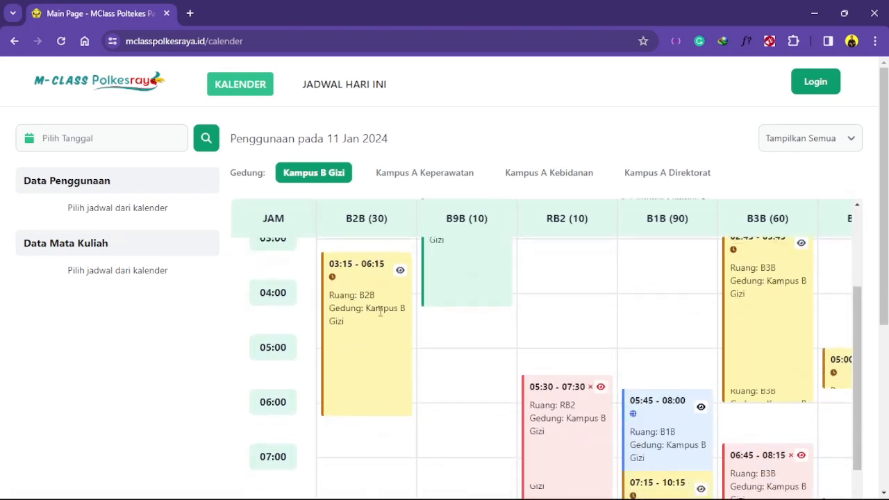
{"action": "scroll", "coordinate": [559, 316], "scroll_direction": "up", "scroll_amount": 2}
{"action": "scroll", "coordinate": [559, 317], "scroll_direction": "down", "scroll_amount": 2}
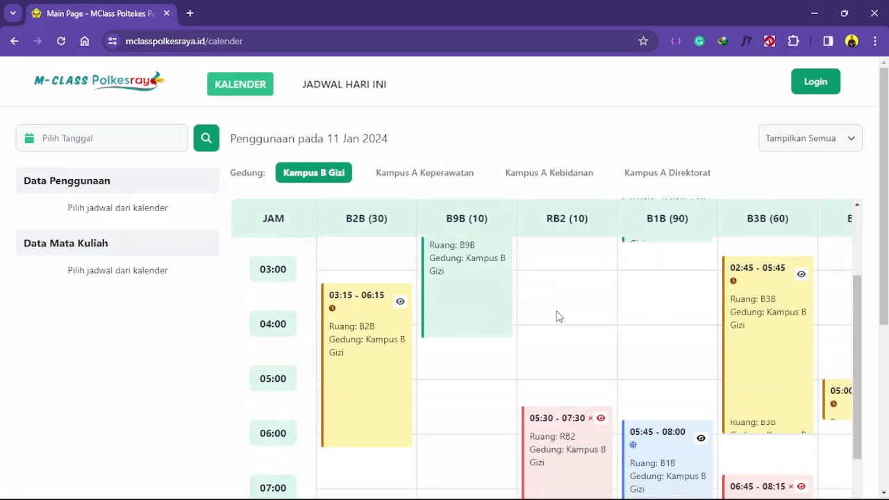
{"action": "scroll", "coordinate": [559, 317], "scroll_direction": "up", "scroll_amount": 1}
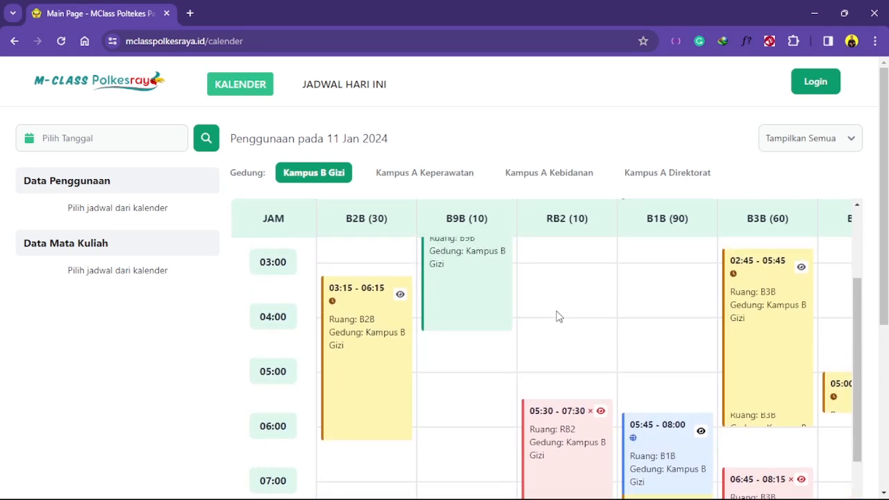
{"action": "scroll", "coordinate": [559, 317], "scroll_direction": "up", "scroll_amount": 2}
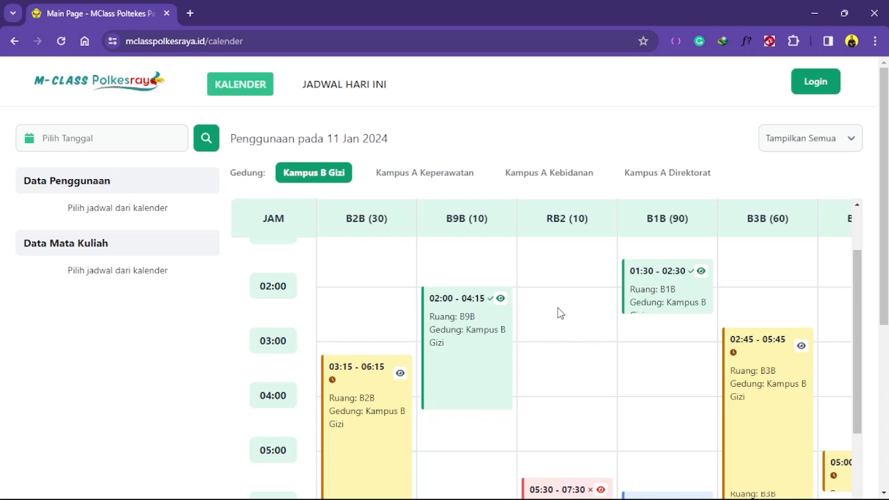
{"action": "scroll", "coordinate": [367, 317], "scroll_direction": "down", "scroll_amount": 2}
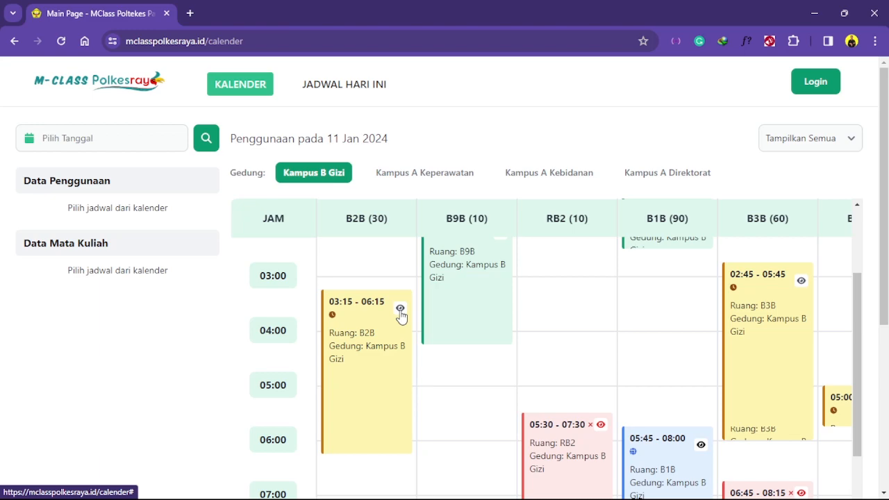
- Show the usage and course details of the 03:15 - 06:15 booking in room B2B
{"action": "left_click", "coordinate": [400, 311]}
{"action": "scroll", "coordinate": [101, 329], "scroll_direction": "down", "scroll_amount": 2}
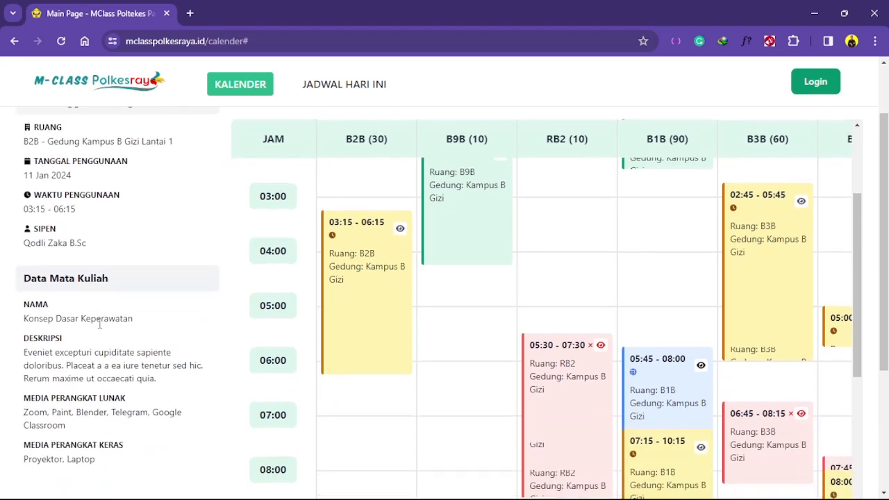
{"action": "scroll", "coordinate": [100, 327], "scroll_direction": "up", "scroll_amount": 2}
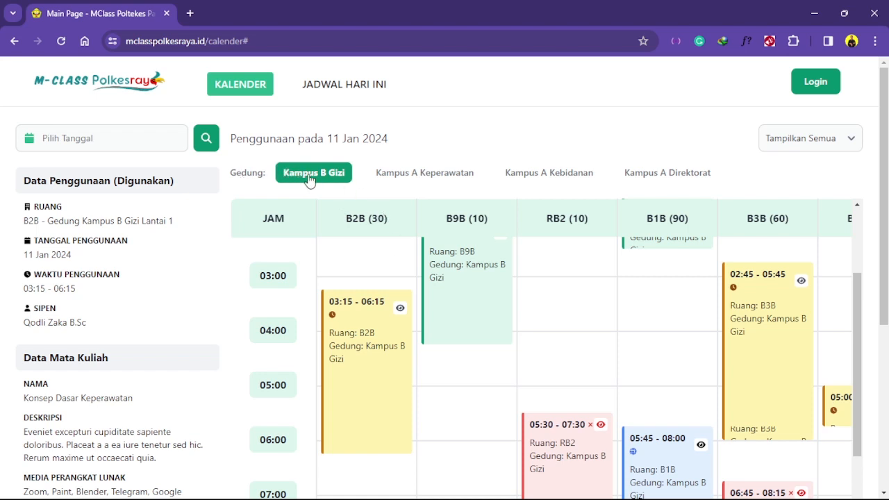
- In the Kampus A Keperawatan calendar, show the details of the RgA-2 05:00 - 06:00 and Rg C-5 04:15 - 04:45 bookings
{"action": "left_click", "coordinate": [414, 175]}
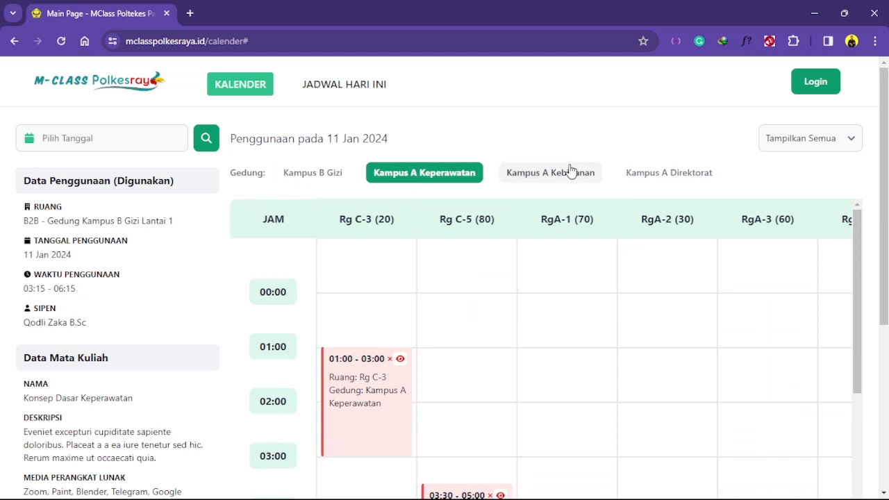
{"action": "scroll", "coordinate": [523, 308], "scroll_direction": "down", "scroll_amount": 3}
{"action": "scroll", "coordinate": [523, 309], "scroll_direction": "up", "scroll_amount": 2}
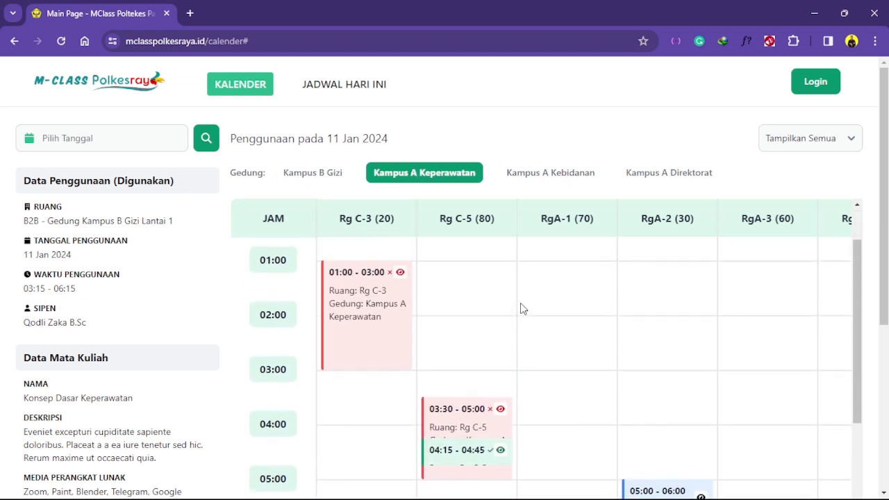
{"action": "scroll", "coordinate": [523, 308], "scroll_direction": "down", "scroll_amount": 1}
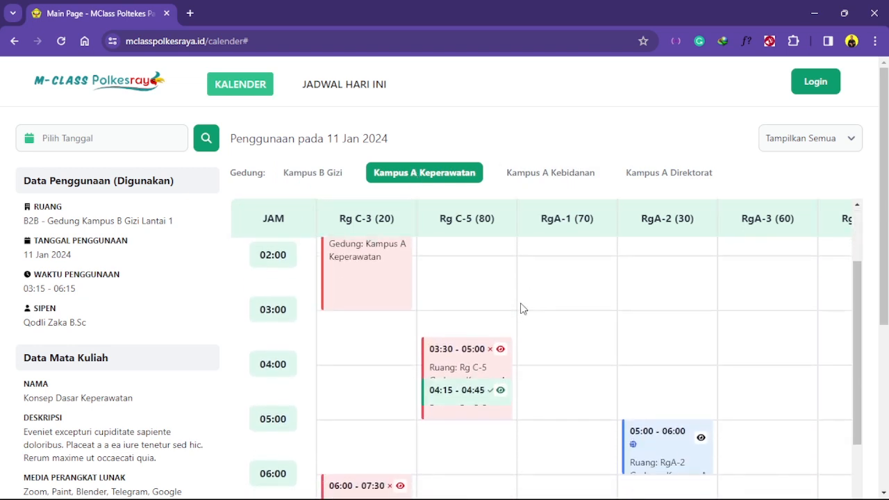
{"action": "left_click", "coordinate": [701, 434]}
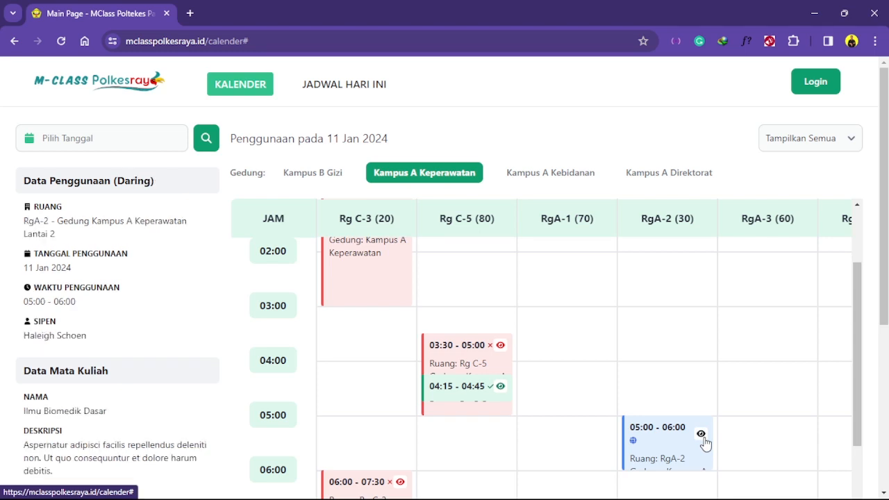
{"action": "left_click", "coordinate": [499, 389]}
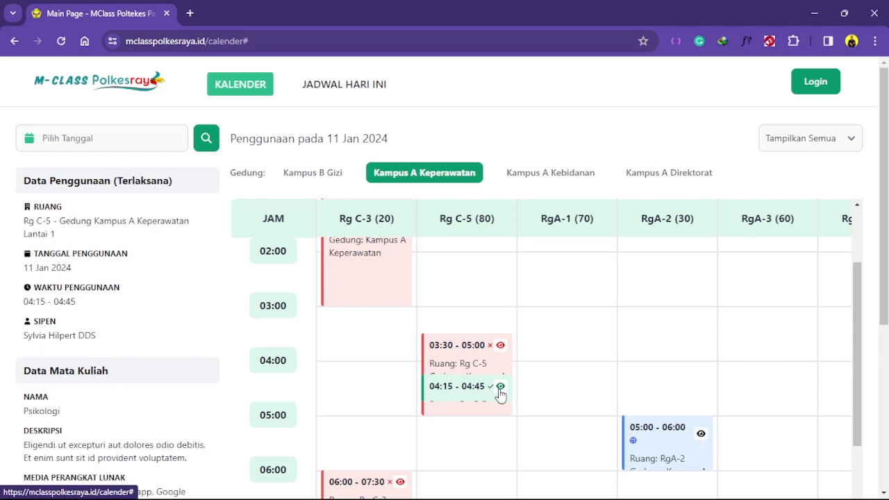
- View the Kampus A Kebidanan calendar, followed by the Kampus A Direktorat calendar
{"action": "scroll", "coordinate": [500, 393], "scroll_direction": "up", "scroll_amount": 2}
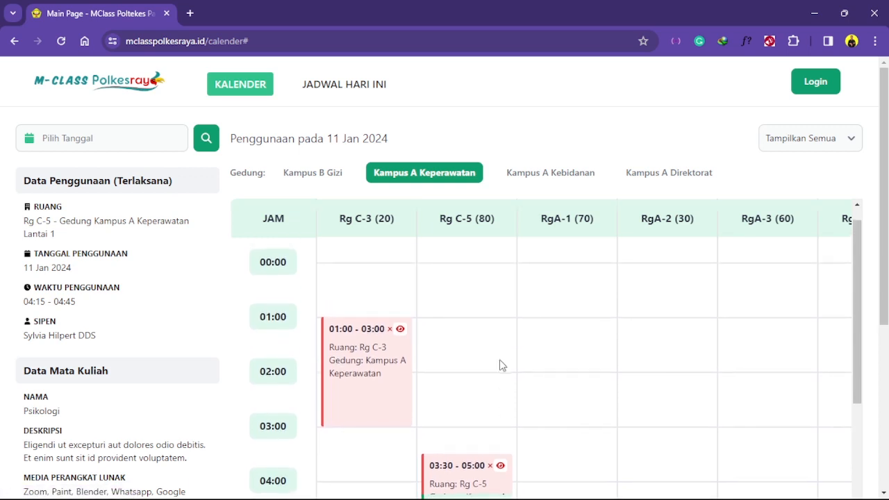
{"action": "left_click", "coordinate": [543, 171]}
{"action": "left_click", "coordinate": [642, 175]}
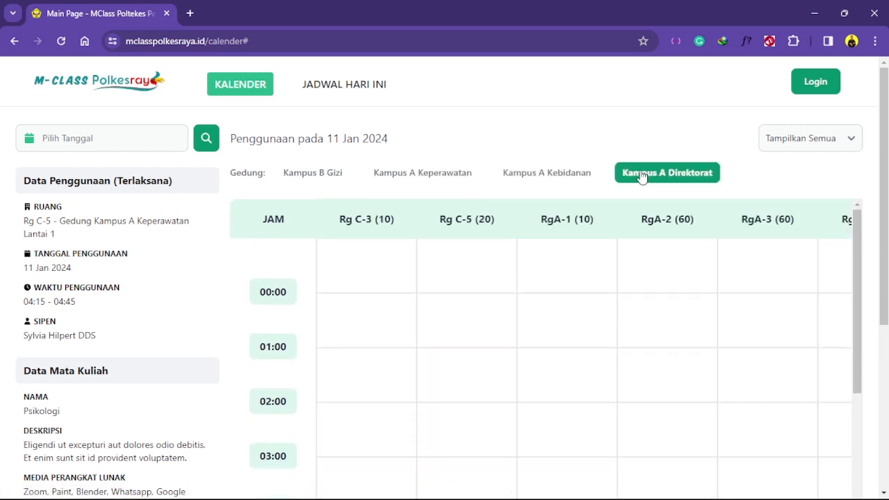
- Filter the calendar by the Digunakan status and display the Kampus B Gizi building
{"action": "left_click", "coordinate": [783, 139]}
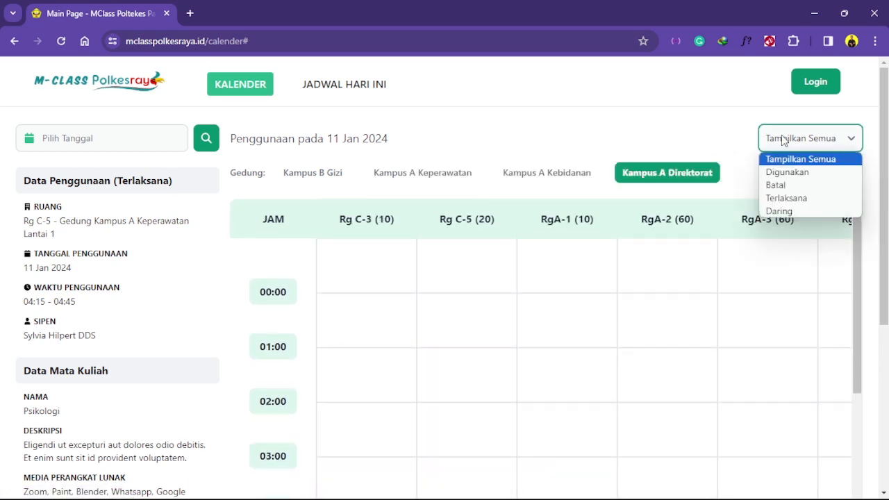
{"action": "left_click", "coordinate": [790, 173]}
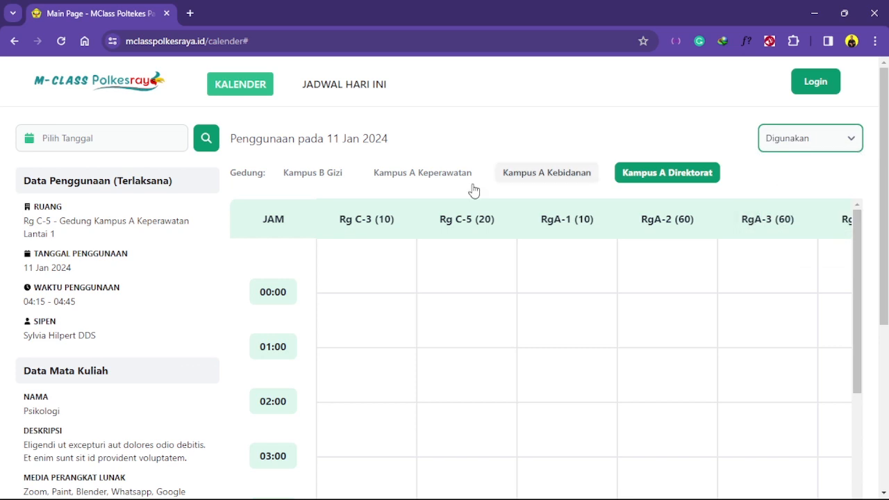
{"action": "left_click", "coordinate": [305, 180]}
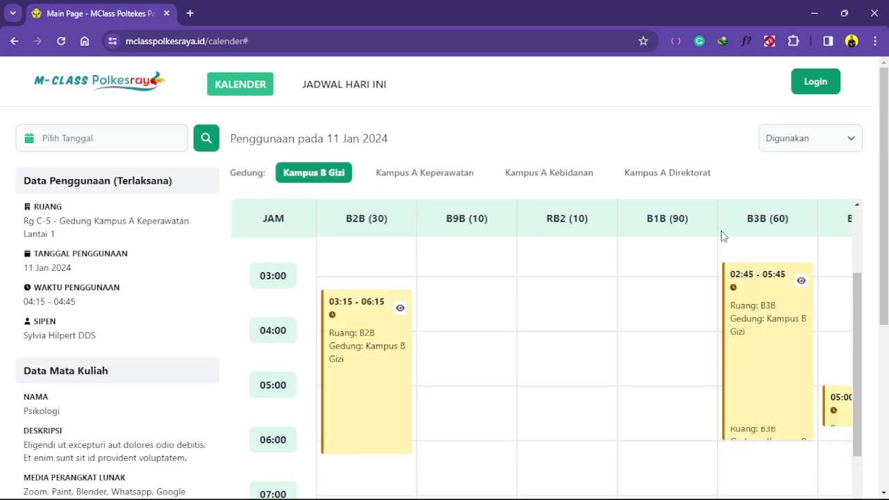
- Filter the Kampus B Gizi calendar by the Batal status and look over the cancelled bookings
{"action": "left_click", "coordinate": [814, 145]}
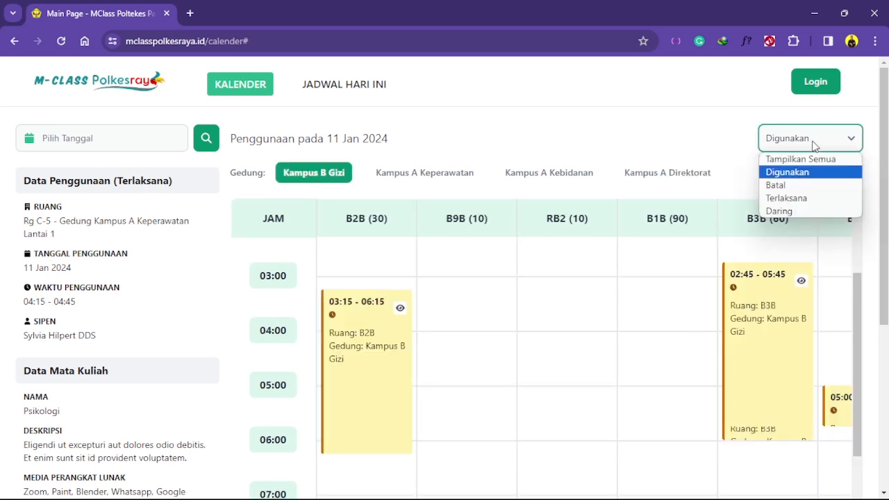
{"action": "left_click", "coordinate": [801, 186]}
{"action": "scroll", "coordinate": [650, 334], "scroll_direction": "down", "scroll_amount": 3}
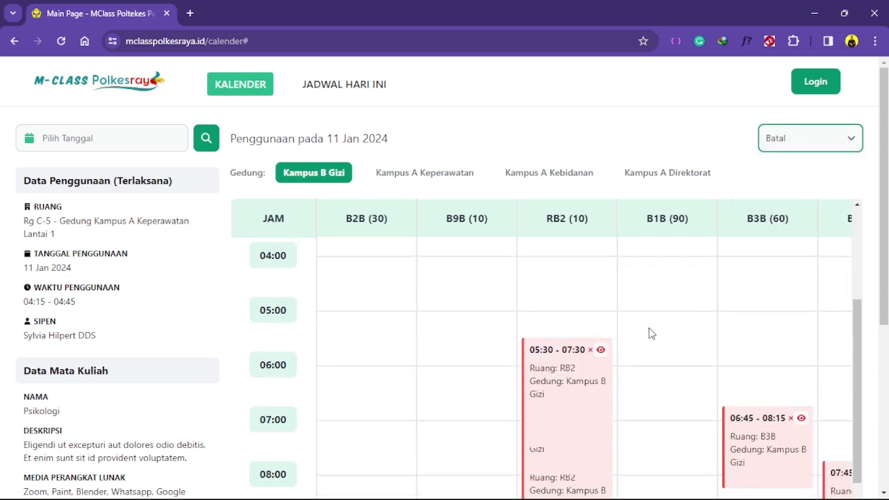
- Filter the Kampus B Gizi calendar by the Daring status and look over the online bookings
{"action": "left_click", "coordinate": [761, 149]}
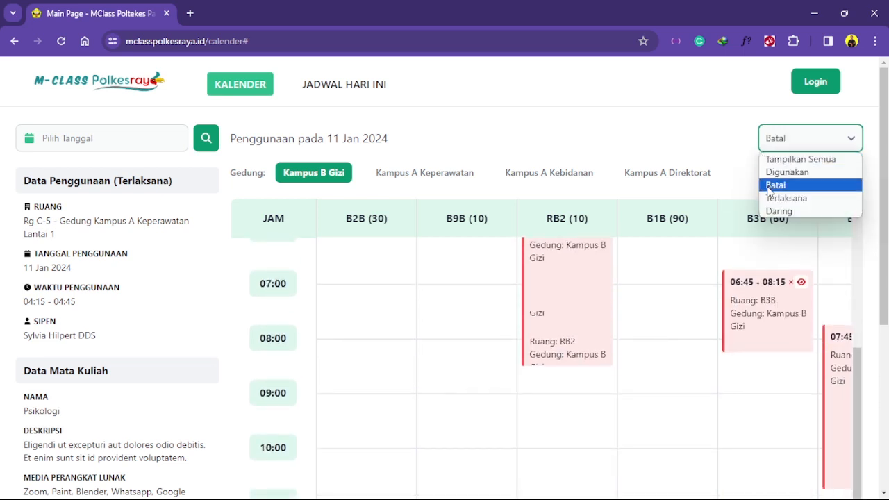
{"action": "left_click", "coordinate": [773, 211]}
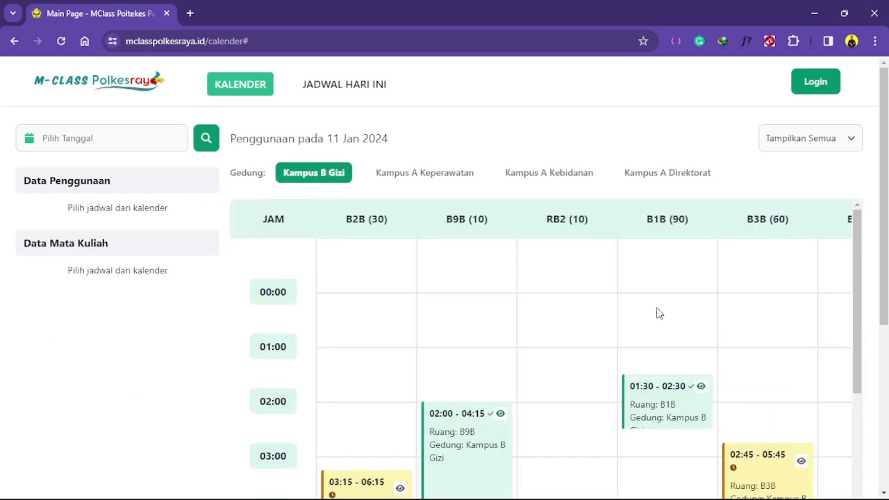
{"action": "left_click", "coordinate": [790, 149]}
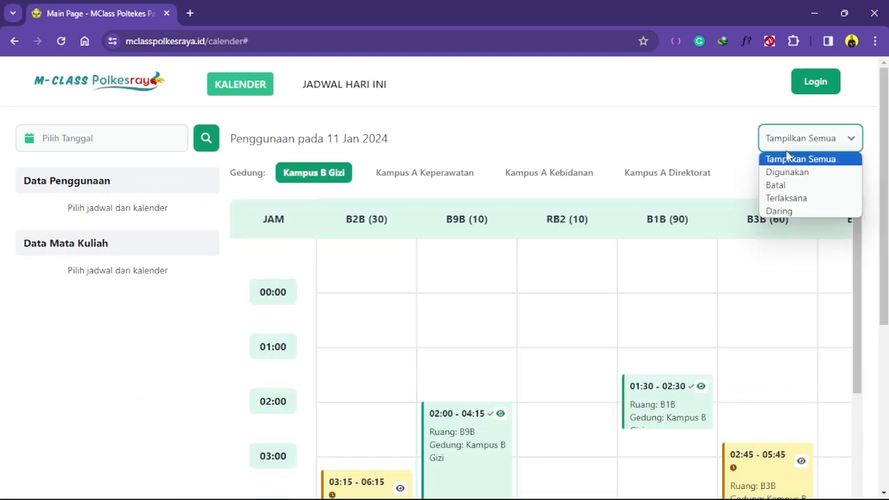
{"action": "left_click", "coordinate": [789, 213]}
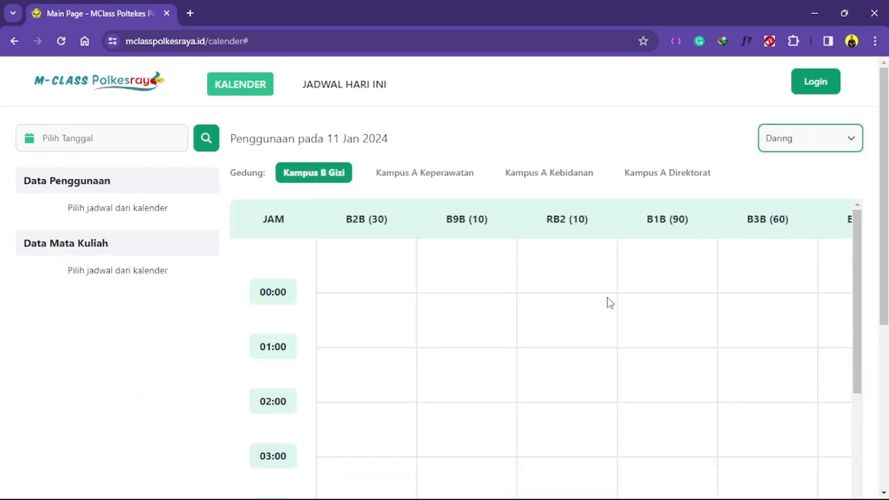
{"action": "scroll", "coordinate": [608, 305], "scroll_direction": "down", "scroll_amount": 5}
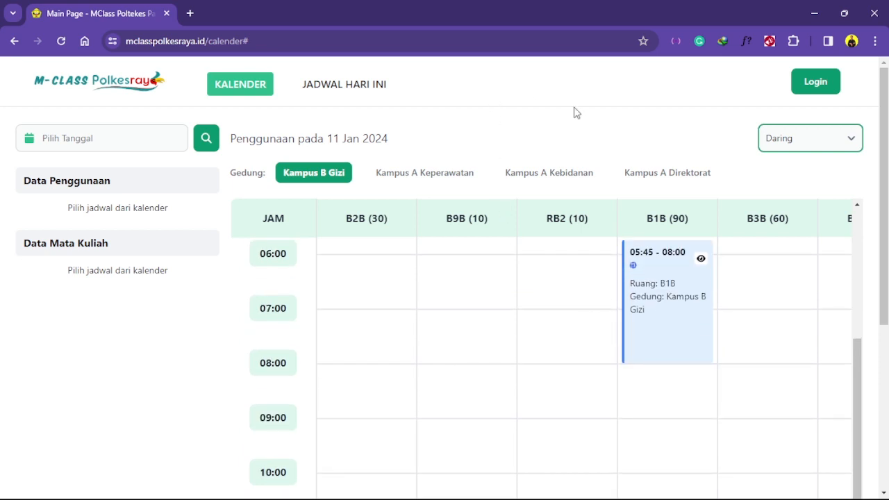
- Log in to the site with the saved lecturer (dosen) account, filling in its stored email and password
{"action": "left_click", "coordinate": [814, 82]}
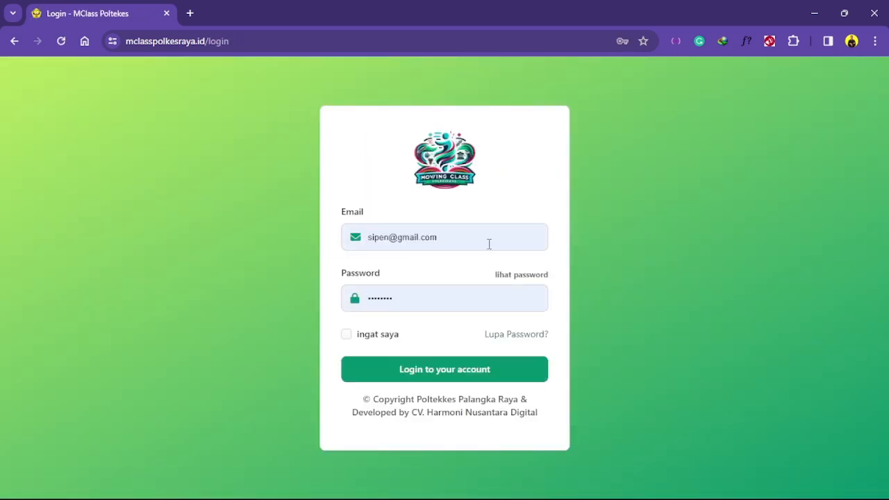
{"action": "left_click", "coordinate": [485, 238]}
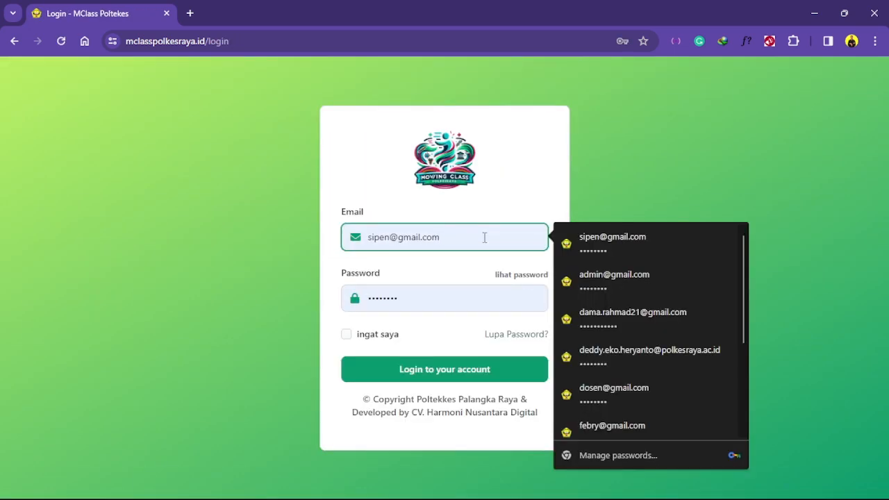
{"action": "left_click", "coordinate": [629, 397]}
{"action": "left_click", "coordinate": [503, 370]}
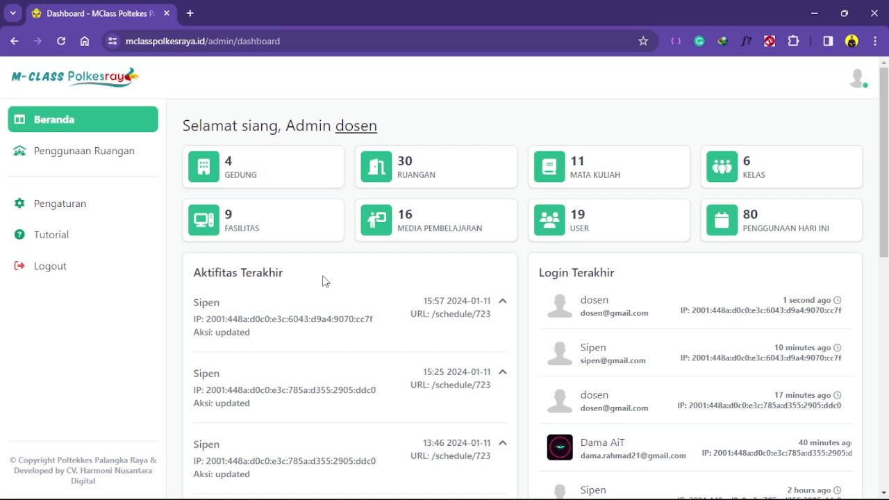
- Review the Aktifitas Terakhir and Login Terakhir lists on the Beranda dashboard
{"action": "scroll", "coordinate": [326, 283], "scroll_direction": "down", "scroll_amount": 1}
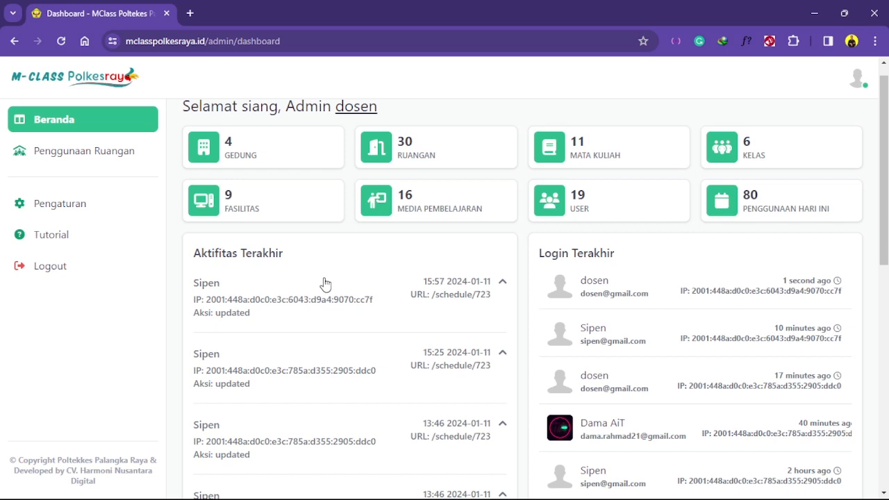
{"action": "scroll", "coordinate": [325, 283], "scroll_direction": "down", "scroll_amount": 1}
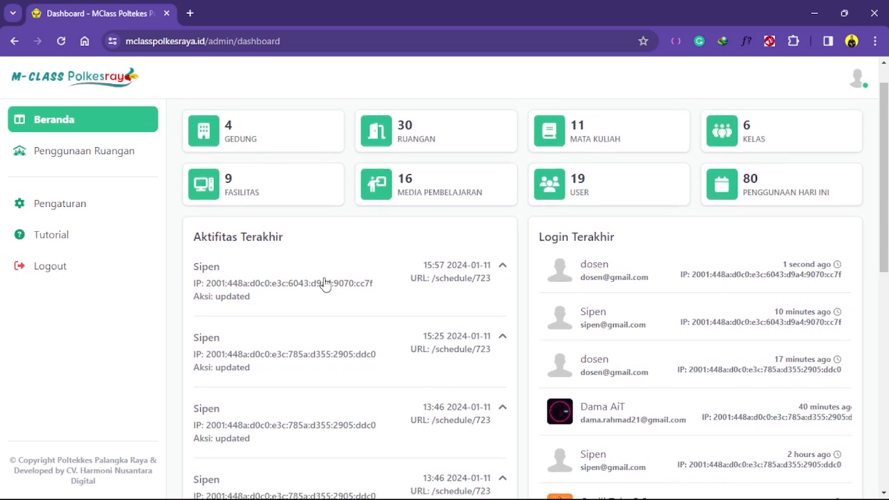
{"action": "scroll", "coordinate": [325, 283], "scroll_direction": "down", "scroll_amount": 1}
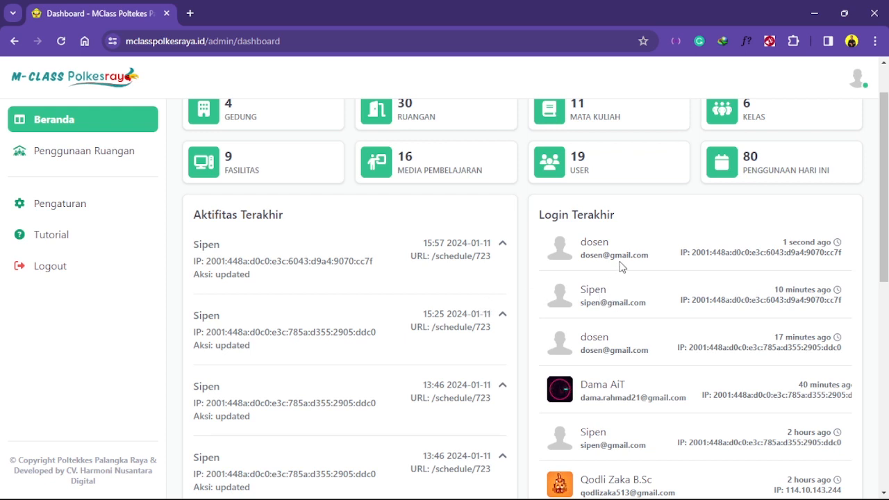
{"action": "scroll", "coordinate": [620, 328], "scroll_direction": "down", "scroll_amount": 1}
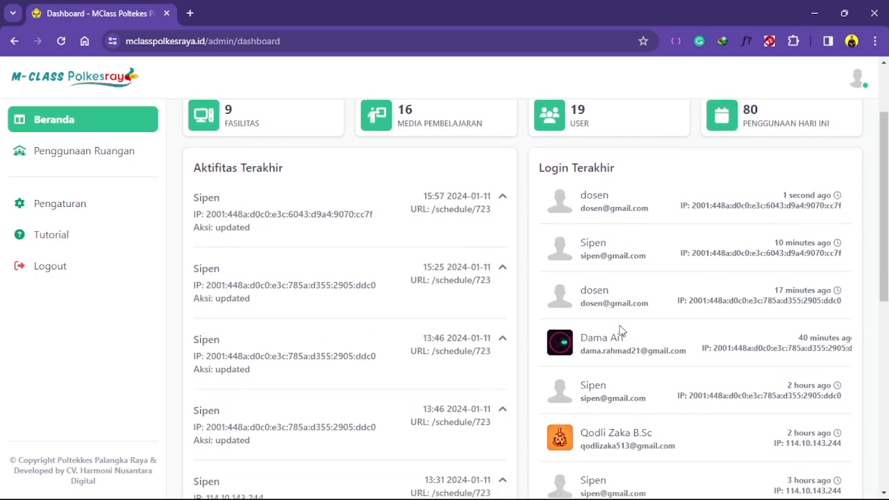
{"action": "scroll", "coordinate": [621, 328], "scroll_direction": "down", "scroll_amount": 3}
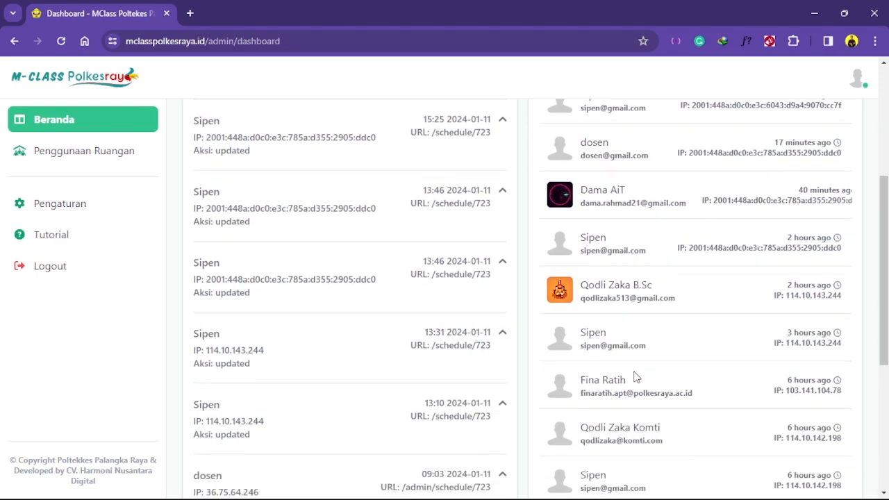
- Open the Penggunaan Ruangan list and filter it by the Bahasa Indonesia and Psikologi courses
{"action": "scroll", "coordinate": [787, 388], "scroll_direction": "up", "scroll_amount": 4}
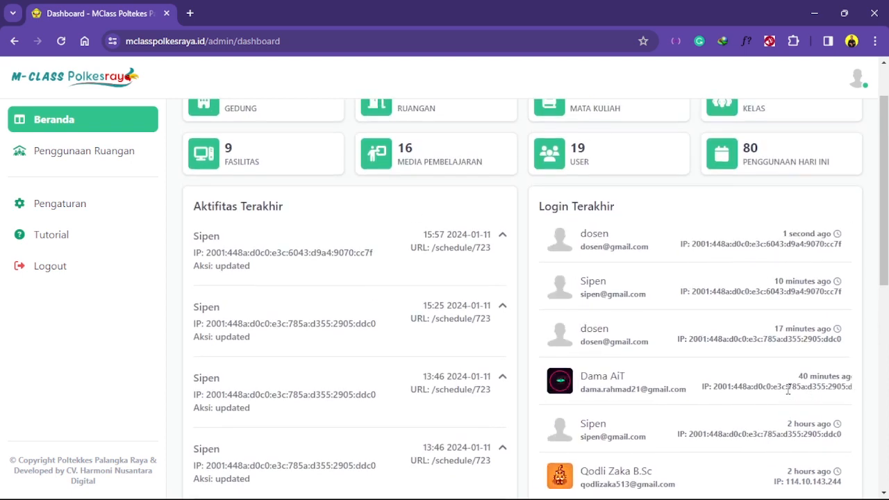
{"action": "scroll", "coordinate": [425, 236], "scroll_direction": "up", "scroll_amount": 1}
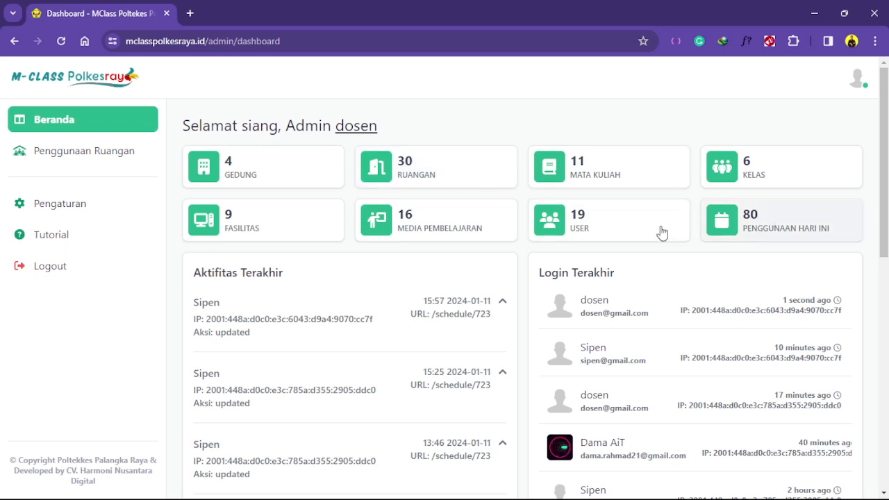
{"action": "left_click", "coordinate": [127, 156]}
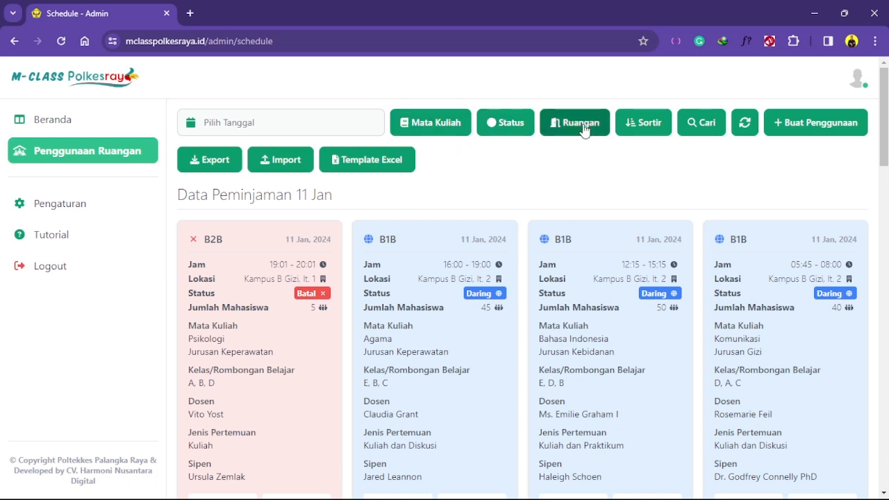
{"action": "left_click", "coordinate": [446, 123]}
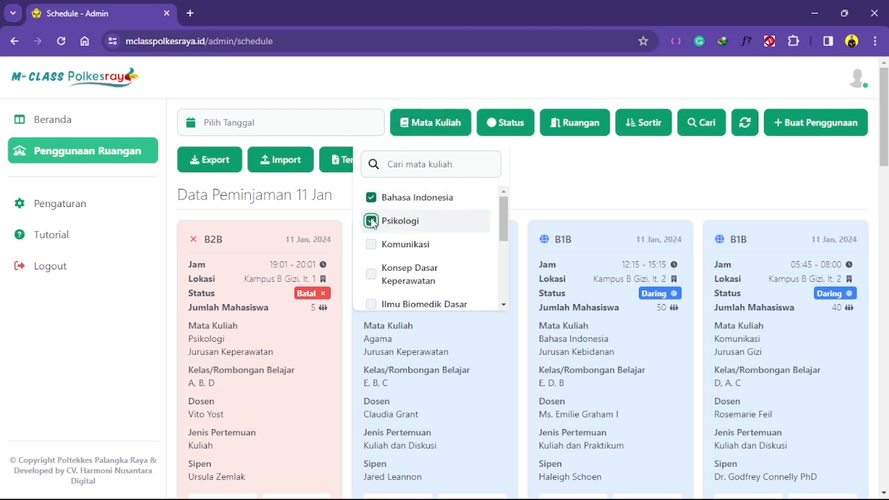
{"action": "left_click", "coordinate": [701, 123]}
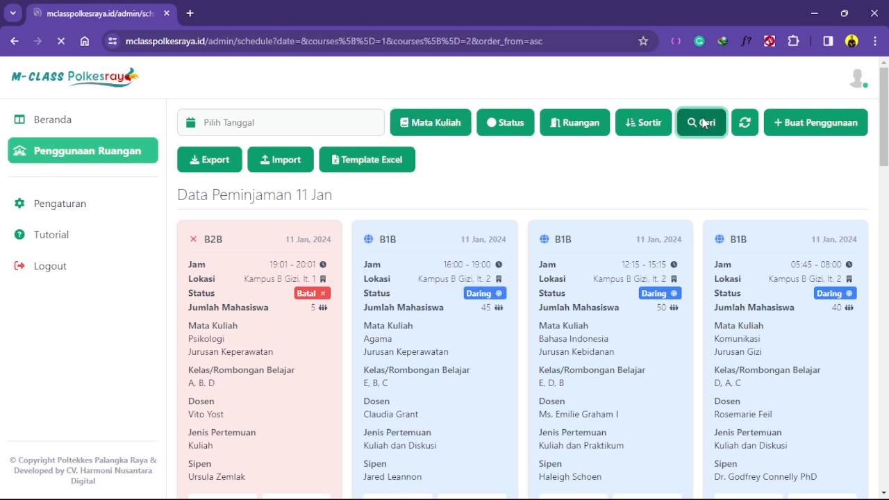
{"action": "left_click", "coordinate": [448, 133]}
{"action": "left_click", "coordinate": [445, 134]}
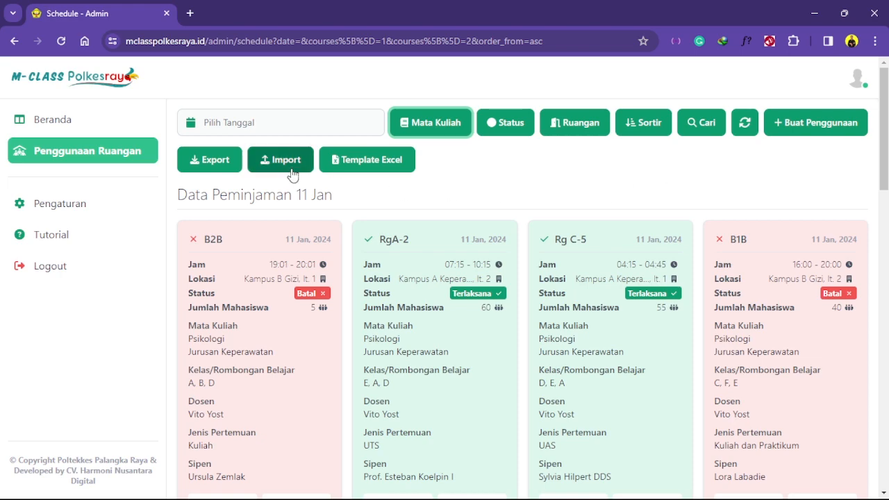
- Start a new room usage booking for room B1B in Kampus B Gizi with Psikologi as the Mata Kuliah
{"action": "left_click", "coordinate": [799, 127]}
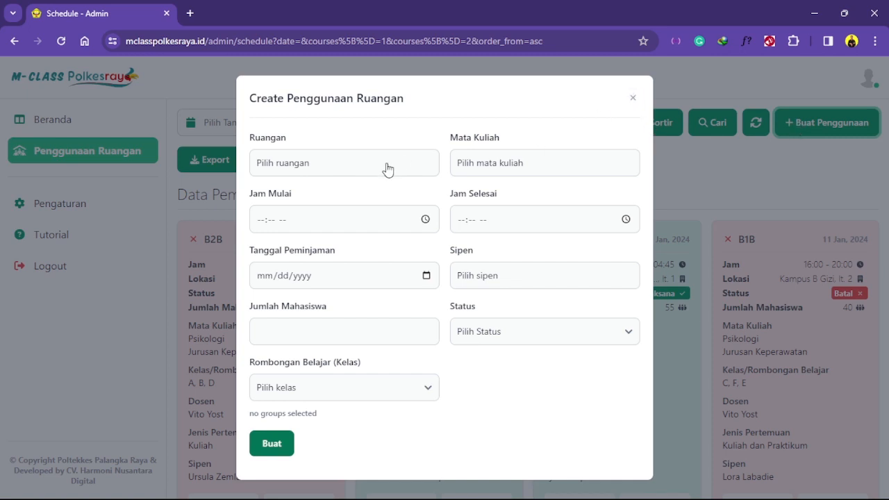
{"action": "left_click", "coordinate": [344, 171]}
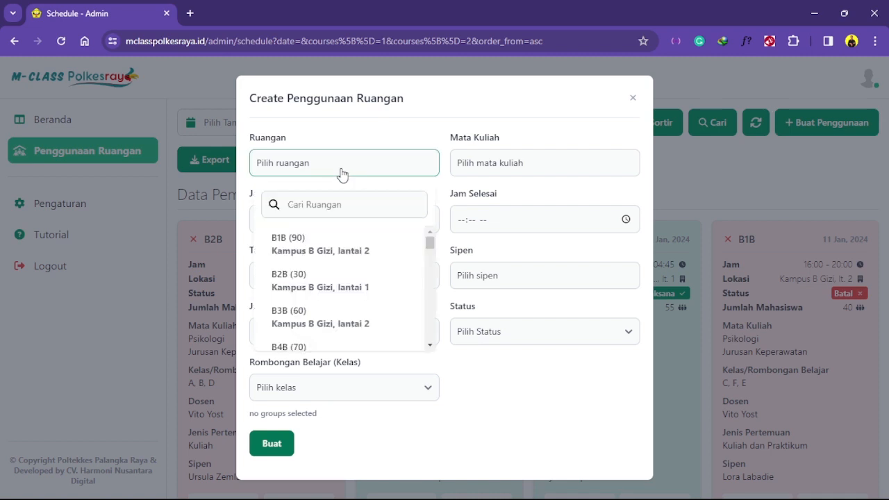
{"action": "left_click", "coordinate": [331, 244]}
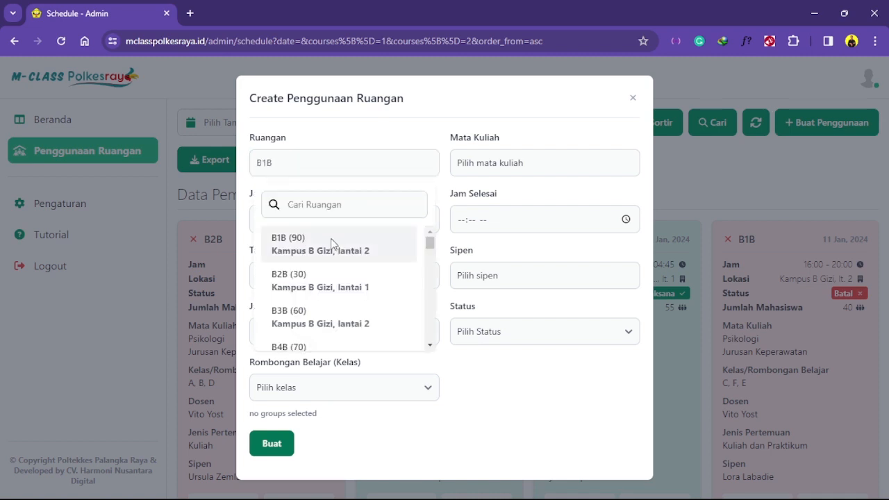
{"action": "left_click", "coordinate": [496, 172]}
{"action": "left_click", "coordinate": [512, 273]}
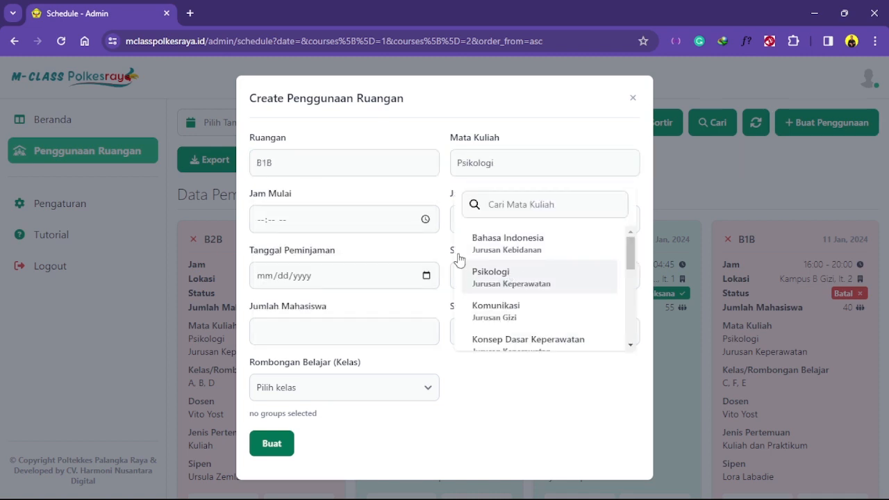
- Schedule the booking from 05:07 PM to 07:07 PM on 01/12/2024
{"action": "left_click", "coordinate": [427, 224]}
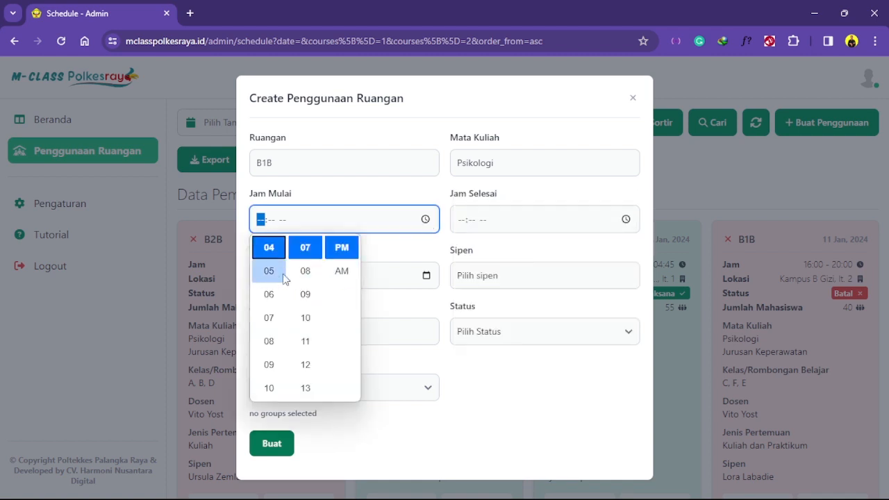
{"action": "left_click", "coordinate": [281, 273]}
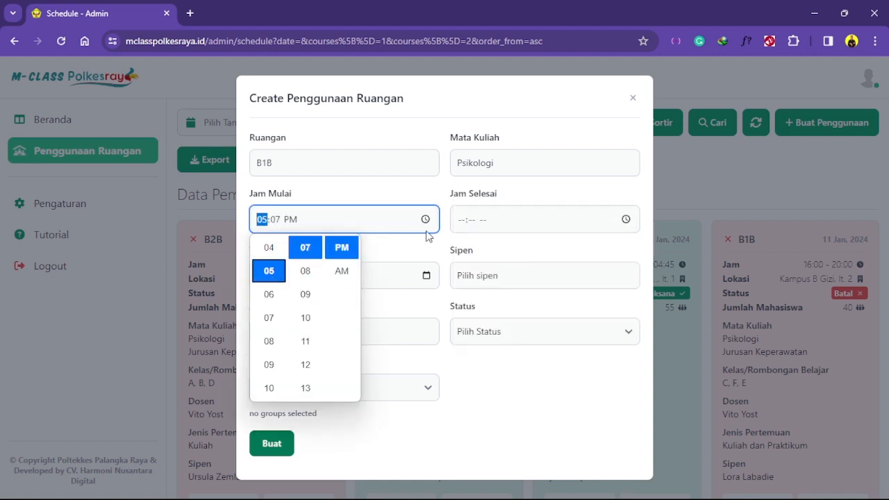
{"action": "left_click", "coordinate": [625, 221]}
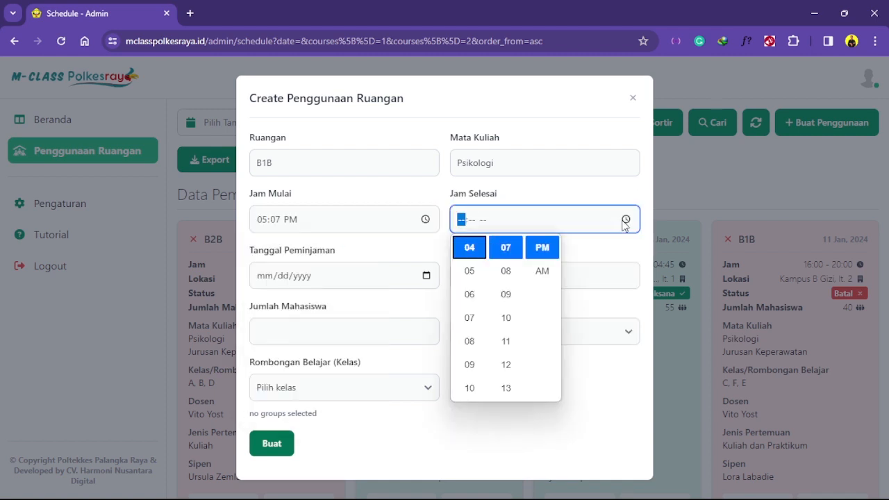
{"action": "left_click", "coordinate": [475, 321]}
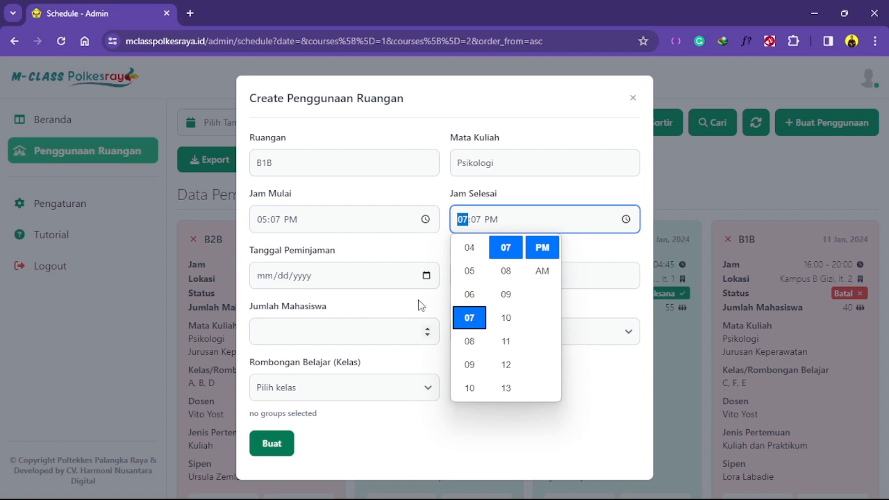
{"action": "left_click", "coordinate": [427, 276]}
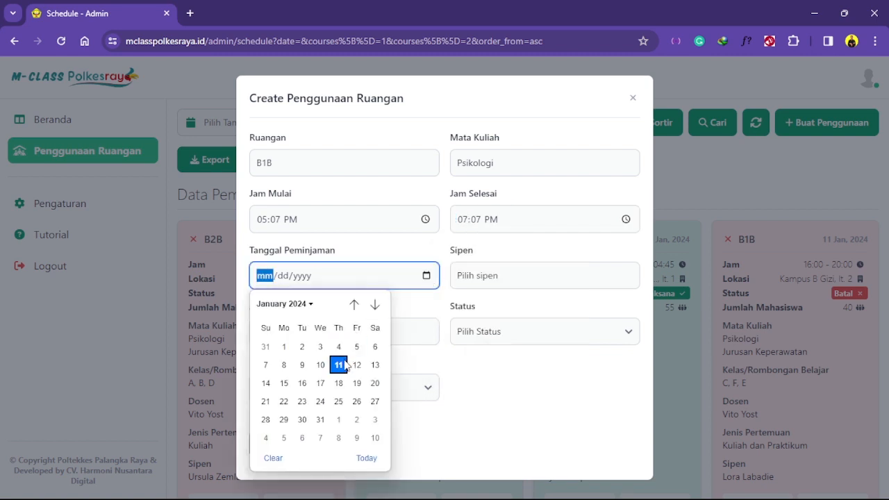
{"action": "left_click", "coordinate": [356, 365]}
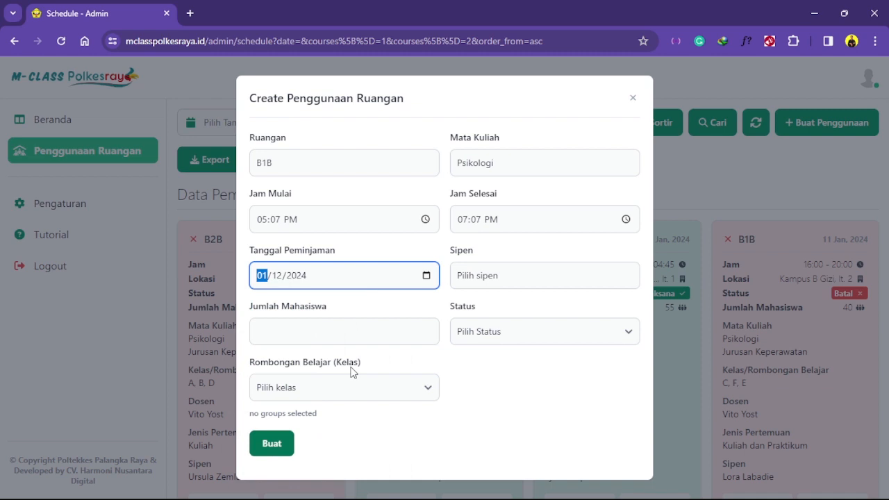
- Assign the first listed Sipen to the booking, with 15 as Jumlah Mahasiswa and Digunakan as the status
{"action": "left_click", "coordinate": [511, 259]}
{"action": "left_click", "coordinate": [512, 276]}
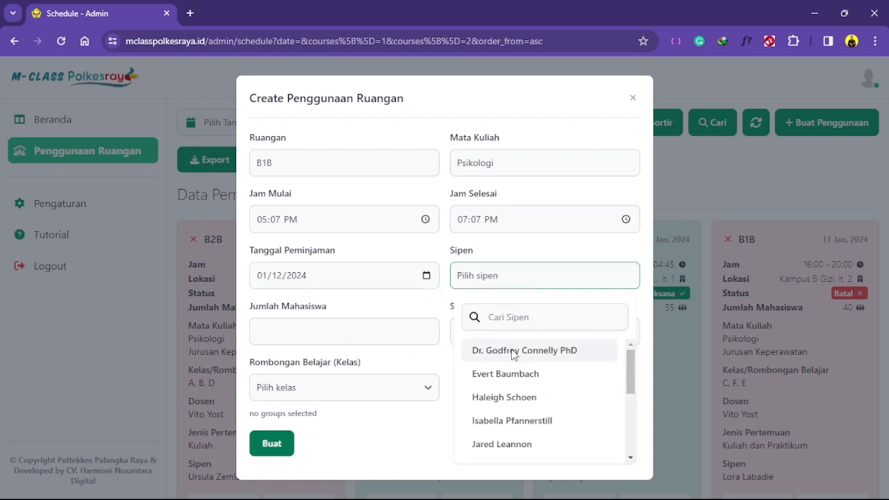
{"action": "left_click", "coordinate": [520, 362]}
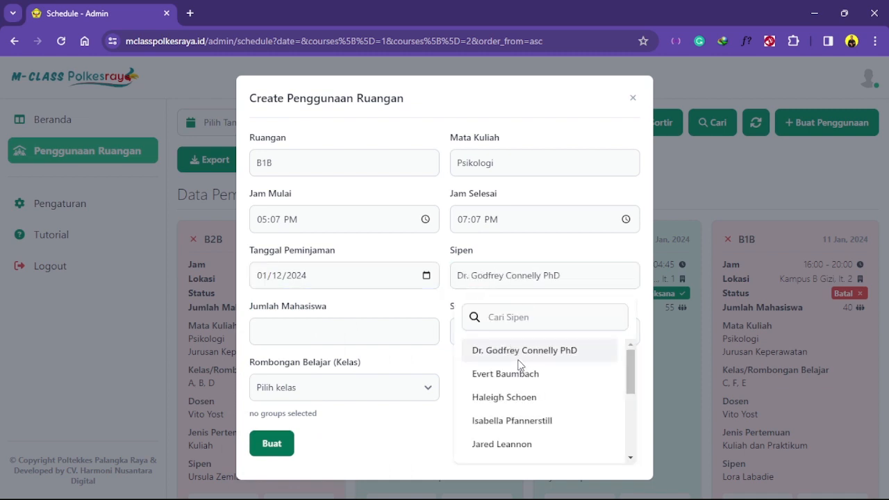
{"action": "left_click", "coordinate": [398, 327]}
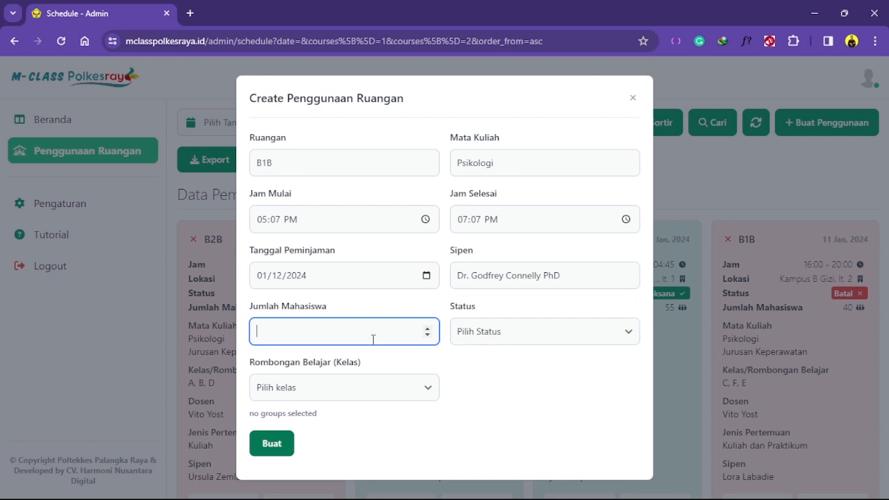
{"action": "left_click", "coordinate": [519, 335]}
{"action": "left_click", "coordinate": [508, 367]}
- Add class A as the booking's Rombongan Belajar and create the booking
{"action": "left_click", "coordinate": [414, 393]}
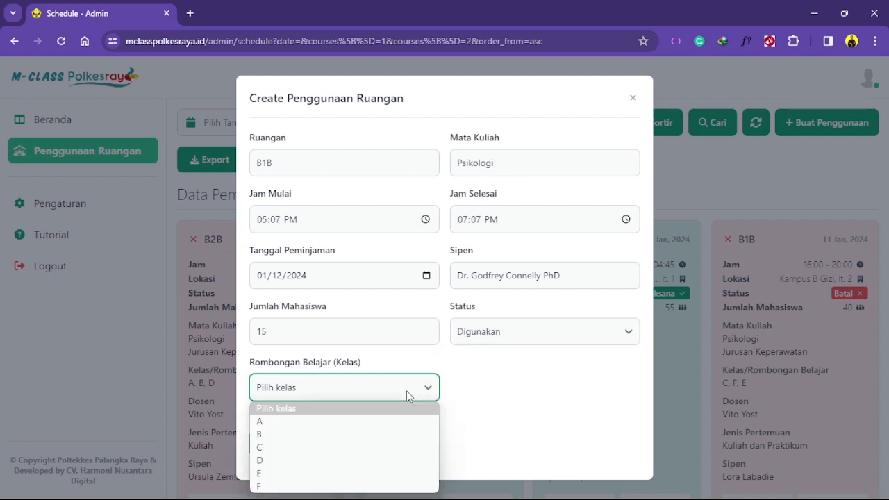
{"action": "left_click", "coordinate": [381, 427]}
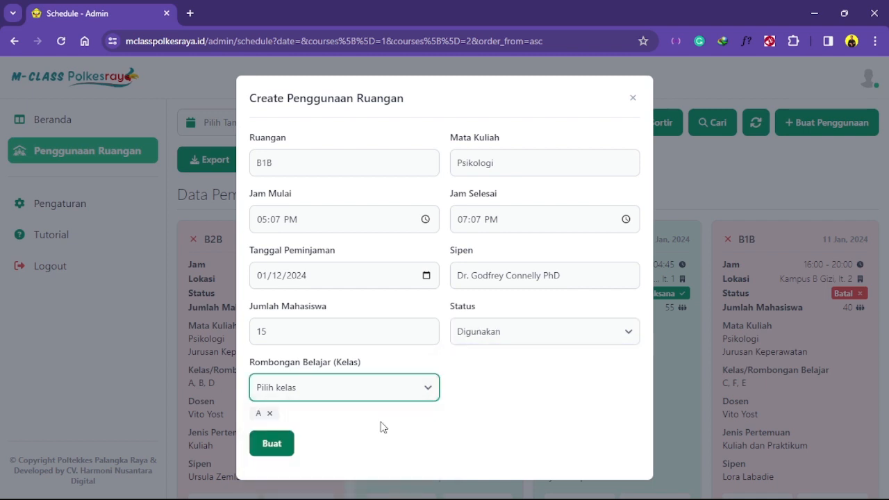
{"action": "left_click", "coordinate": [275, 446]}
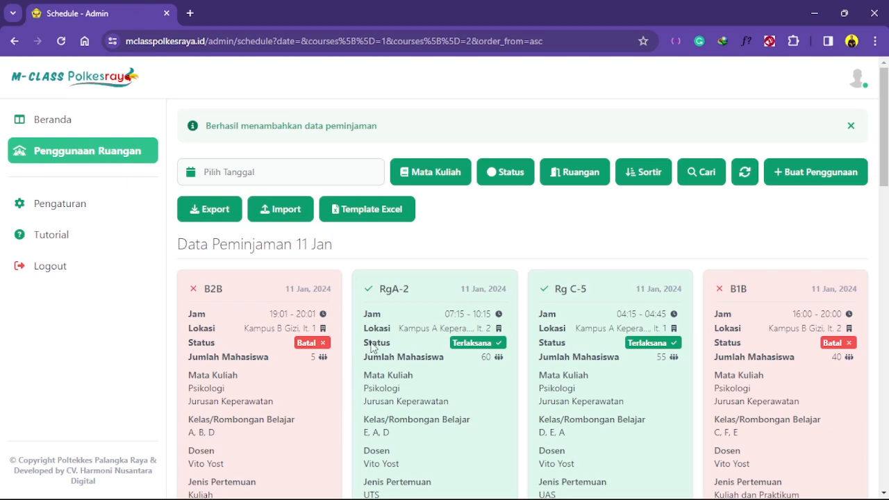
{"action": "scroll", "coordinate": [499, 271], "scroll_direction": "down", "scroll_amount": 1}
{"action": "scroll", "coordinate": [499, 272], "scroll_direction": "down", "scroll_amount": 4}
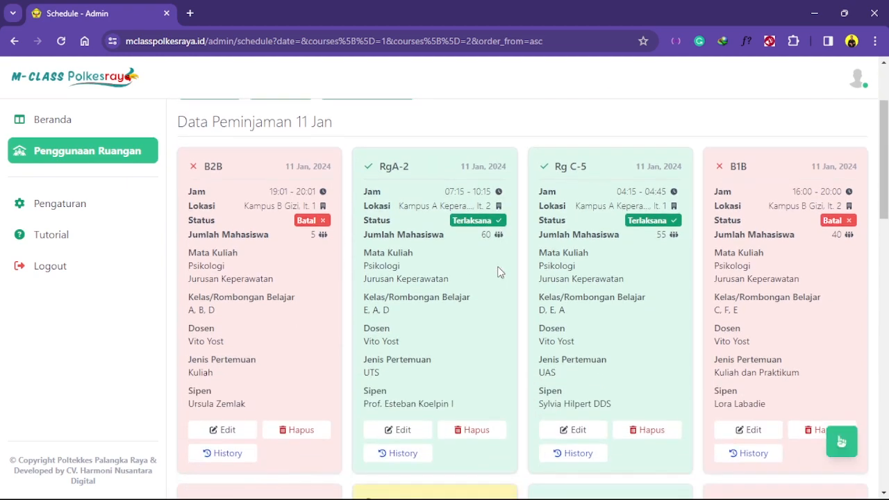
{"action": "scroll", "coordinate": [498, 273], "scroll_direction": "up", "scroll_amount": 5}
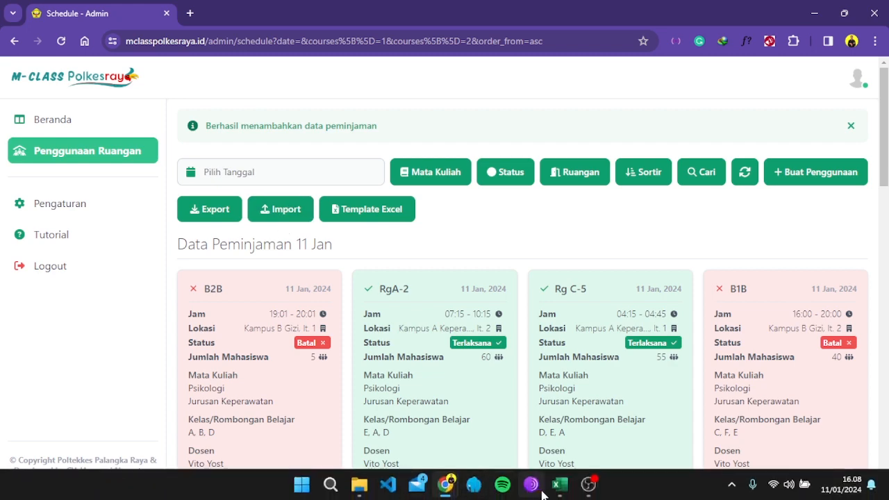
- Switch to the Template Mata kuliah workbook in Excel and fill the Kode series down to row 4 as PB12347
{"action": "left_click", "coordinate": [560, 484]}
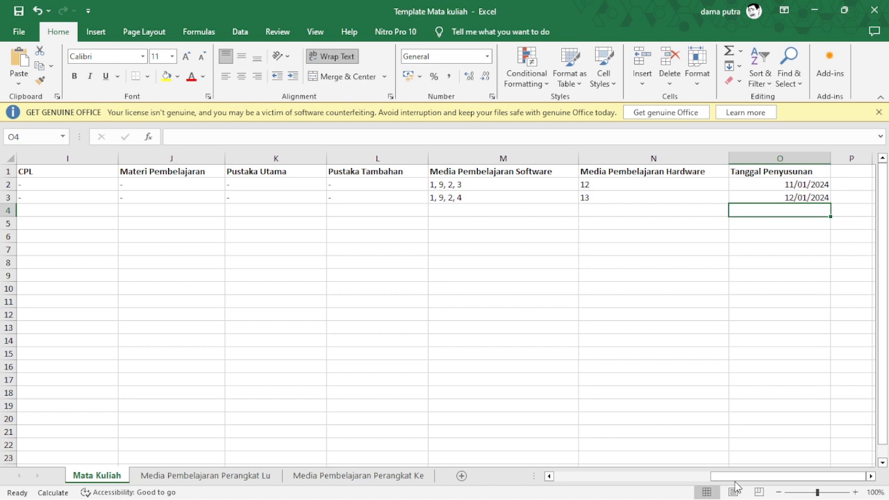
{"action": "left_click_drag", "start_coordinate": [738, 487], "coordinate": [547, 462]}
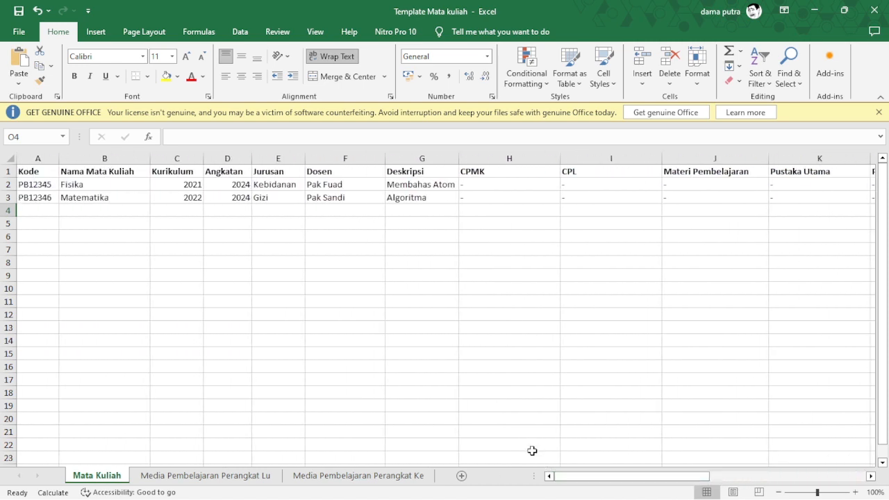
{"action": "left_click", "coordinate": [31, 199]}
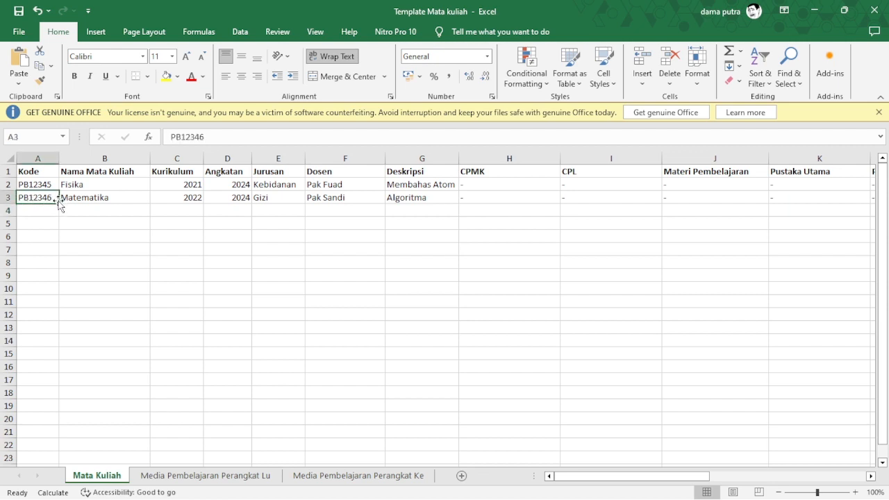
{"action": "left_click_drag", "start_coordinate": [58, 204], "coordinate": [59, 218]}
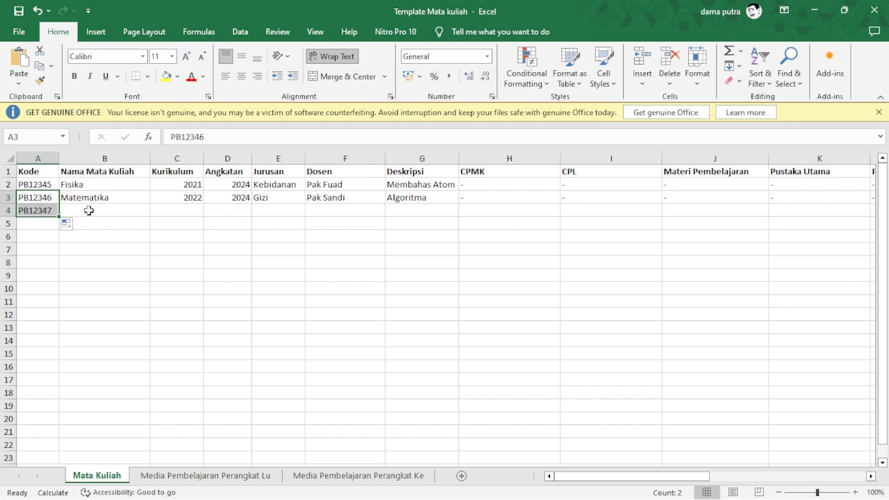
{"action": "left_click", "coordinate": [89, 210]}
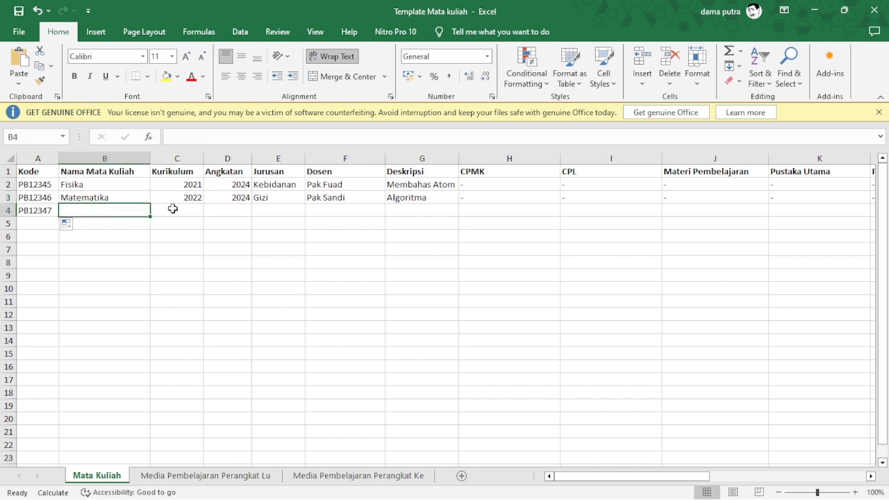
{"action": "left_click", "coordinate": [452, 211]}
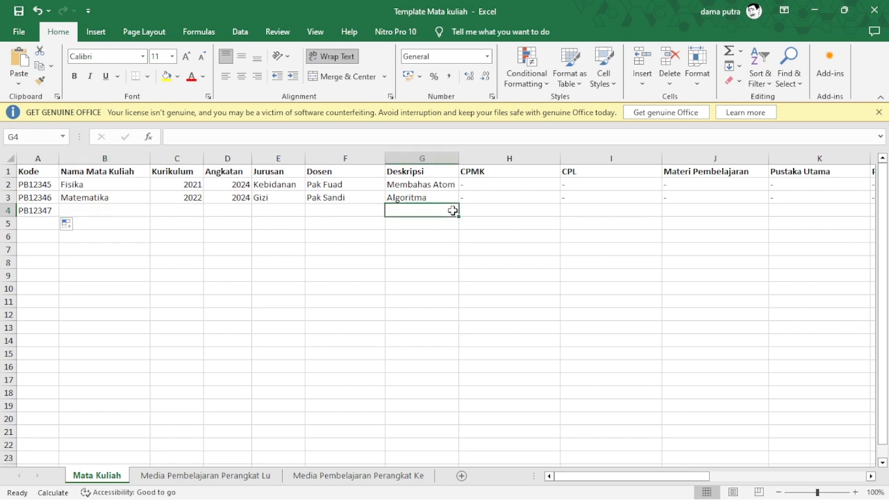
- Return to the browser, download the Excel template for importing schedules, and open it in Excel with editing enabled
{"action": "left_click", "coordinate": [824, 7]}
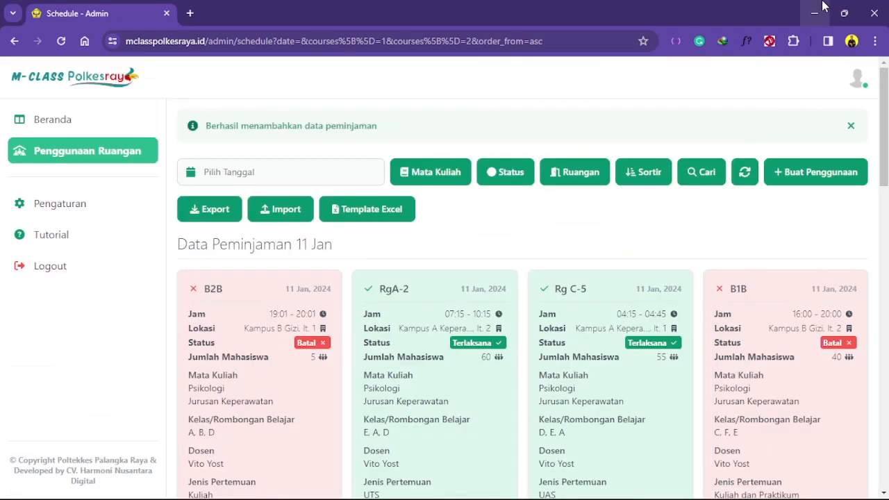
{"action": "left_click", "coordinate": [397, 210]}
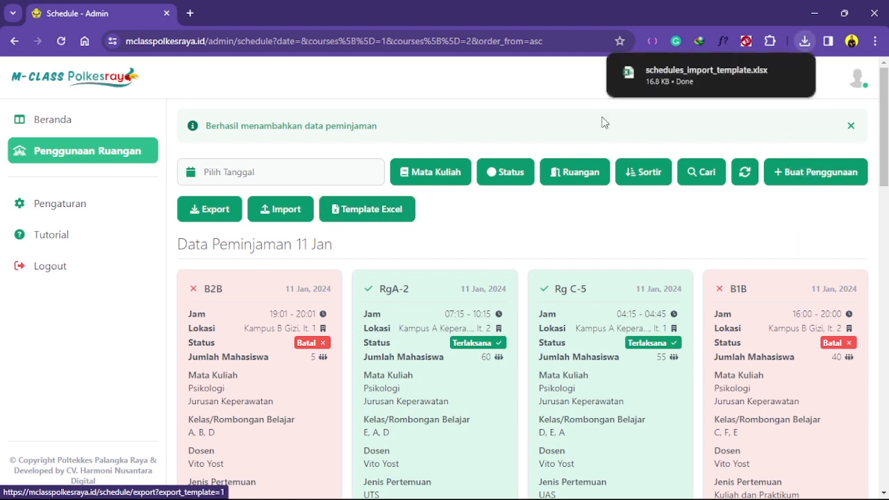
{"action": "left_click", "coordinate": [681, 88]}
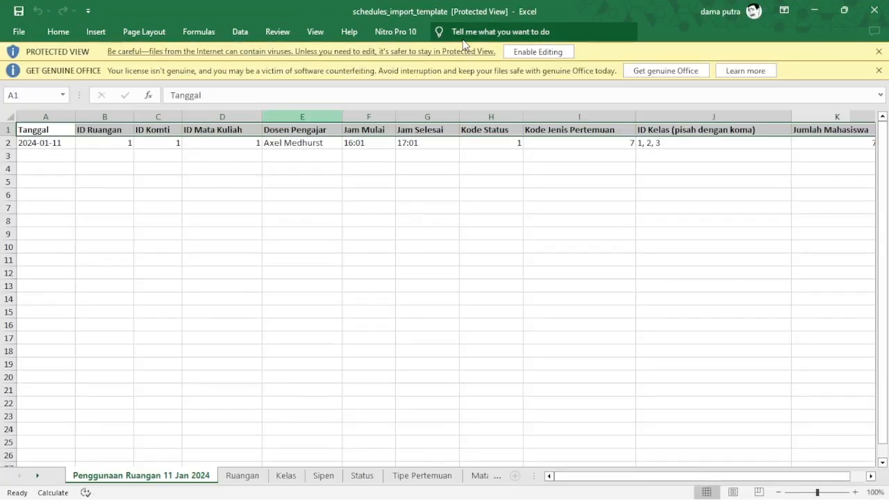
{"action": "left_click", "coordinate": [532, 53]}
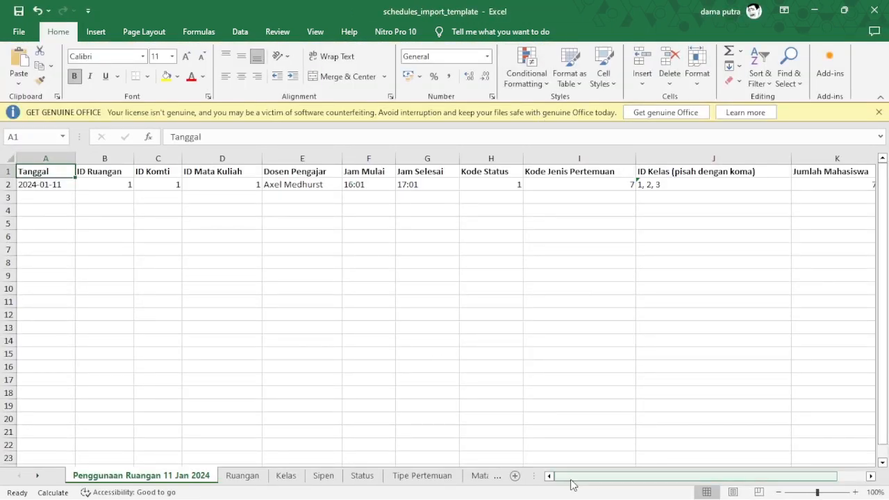
{"action": "left_click", "coordinate": [62, 184]}
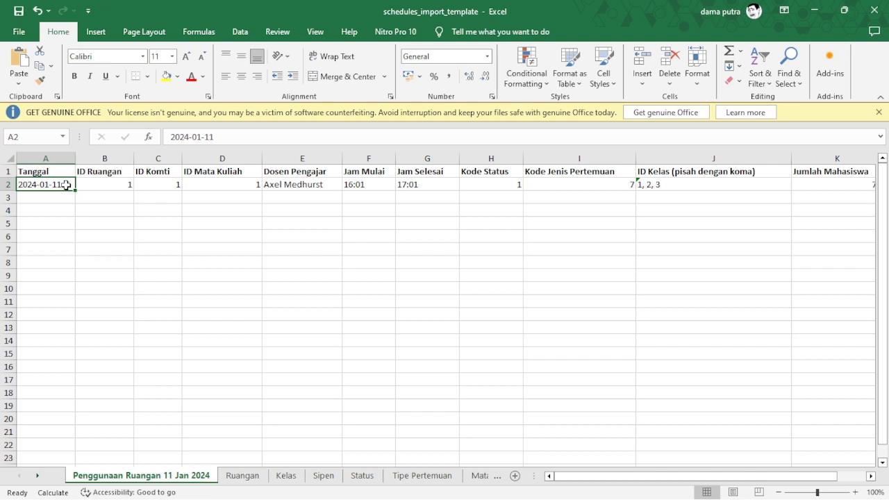
- In row 2 of the schedule sheet, set Tanggal to 12-1-2024 and Jam Mulai to 08.00
{"action": "type", "text": "12-1-2024"}
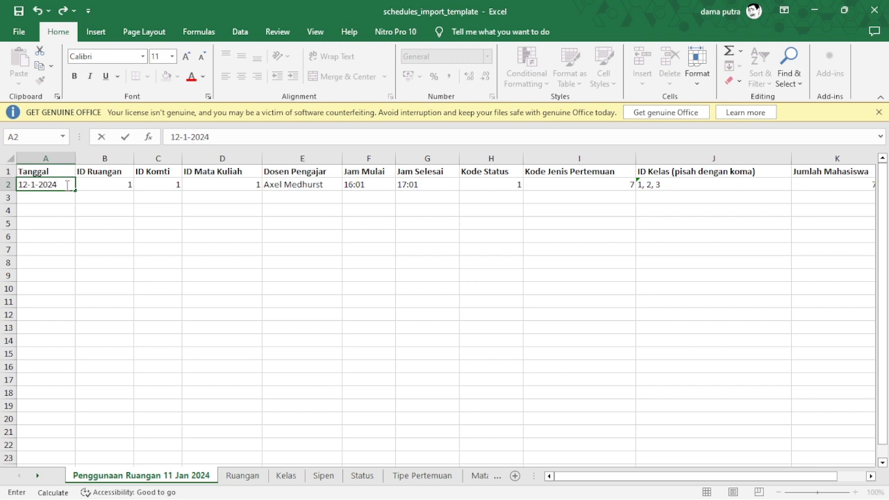
{"action": "key", "text": "Return"}
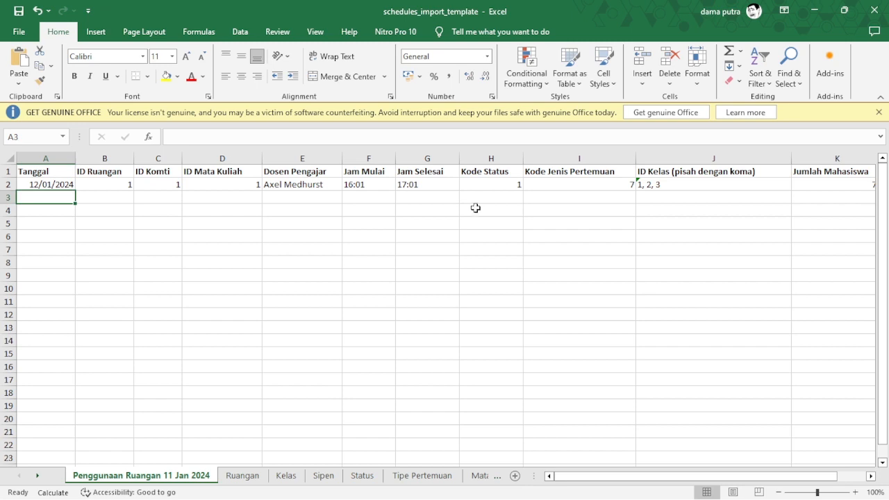
{"action": "left_click", "coordinate": [359, 184]}
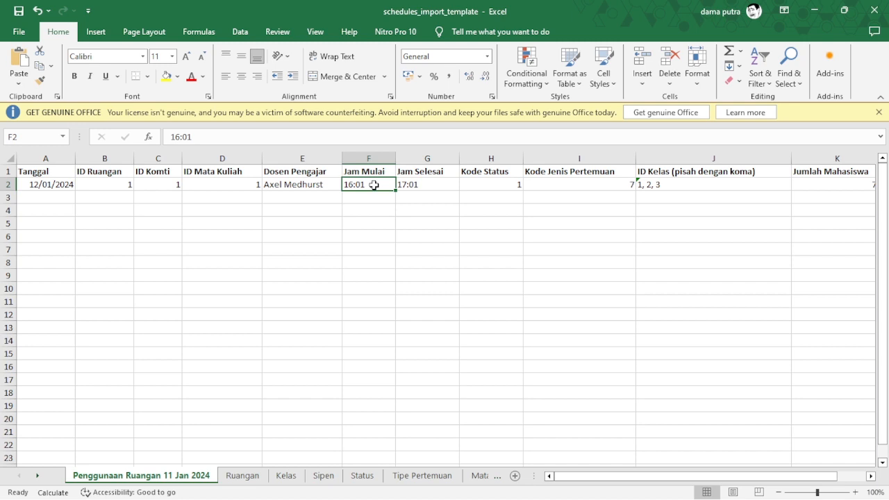
{"action": "double_click", "coordinate": [374, 185]}
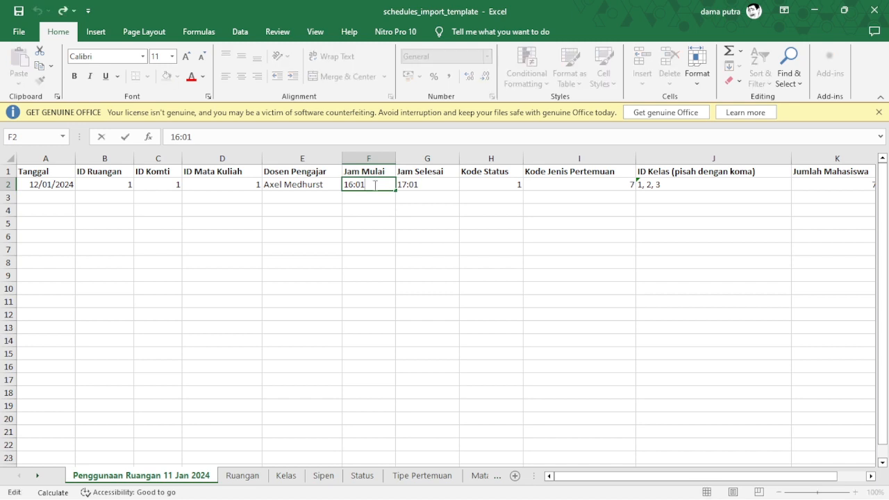
{"action": "key", "text": "BackSpace"}
{"action": "key", "text": "BackSpace"}
{"action": "key", "text": "BackSpace"}
{"action": "key", "text": "BackSpace"}
{"action": "key", "text": "BackSpace"}
{"action": "type", "text": "08:00"}
{"action": "key", "text": "Tab"}
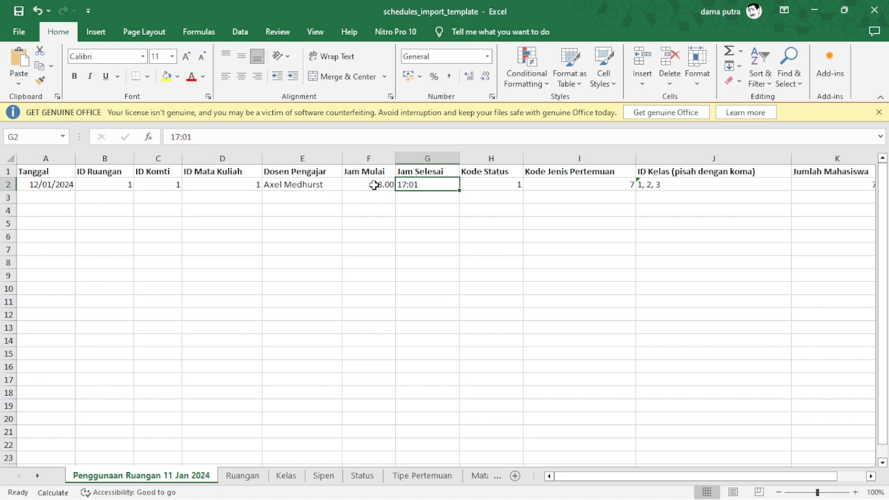
- Set Jam Selesai in row 2 to 09.00
{"action": "left_click", "coordinate": [373, 185]}
{"action": "left_click", "coordinate": [406, 185]}
{"action": "type", "text": "09"}
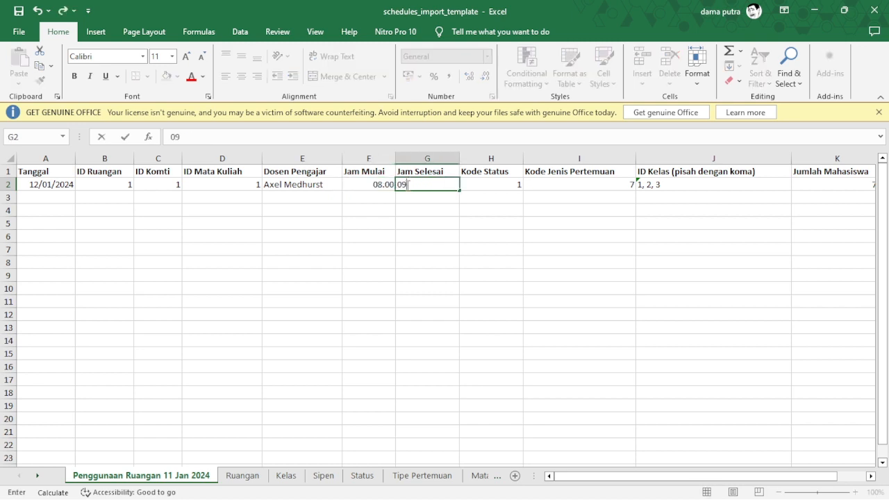
{"action": "type", "text": ".00"}
{"action": "key", "text": "Return"}
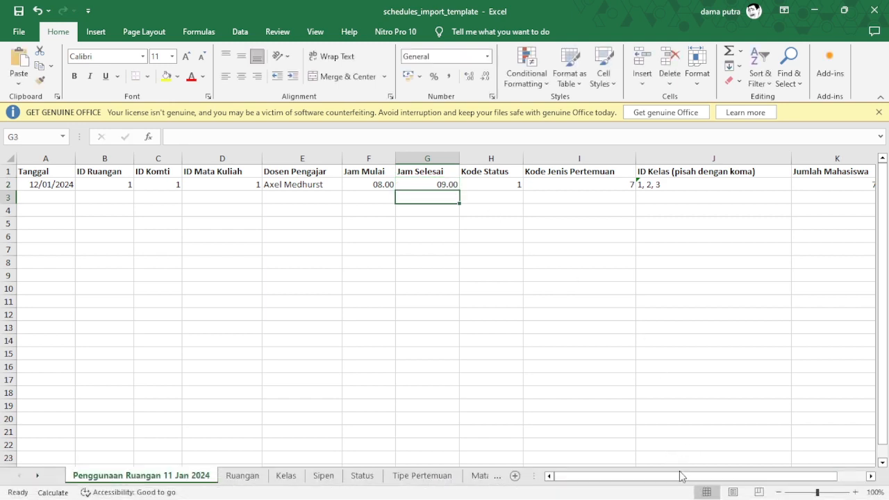
- Match the ID Ruangan column against the Ruangan sheet, examining the first room's location and capacity
{"action": "left_click_drag", "start_coordinate": [683, 477], "coordinate": [632, 489]}
{"action": "left_click", "coordinate": [248, 476]}
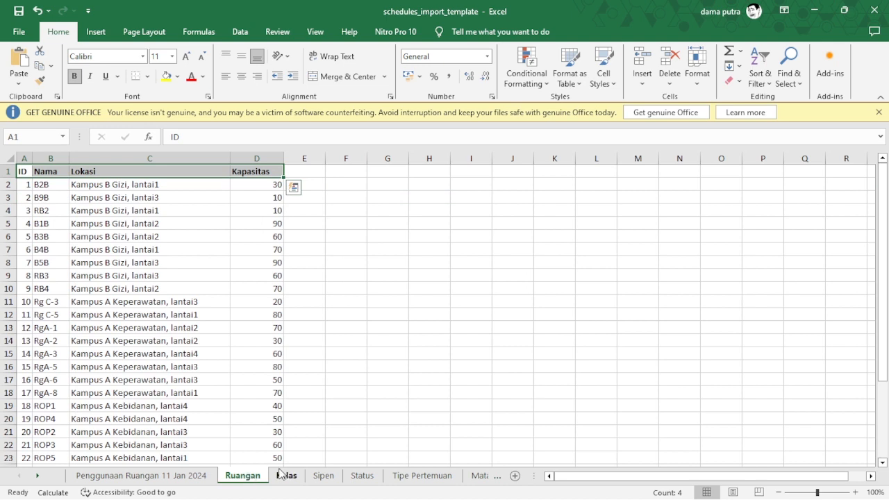
{"action": "left_click", "coordinate": [205, 478]}
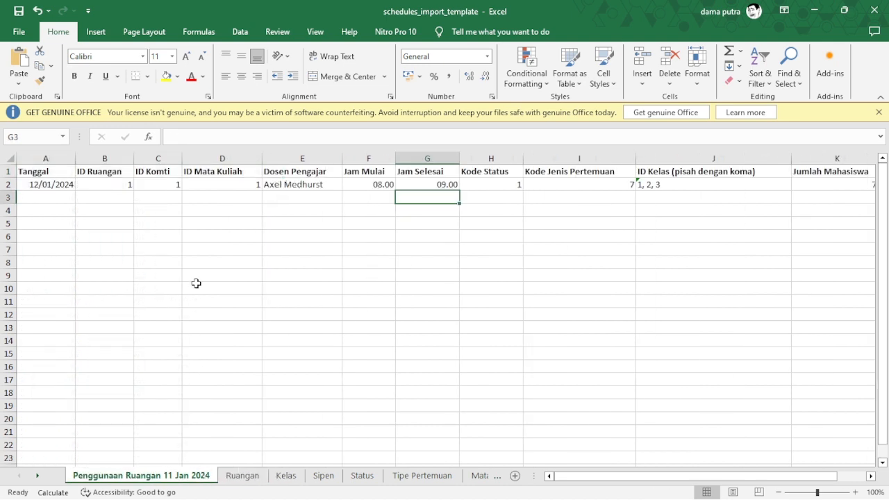
{"action": "left_click", "coordinate": [114, 177]}
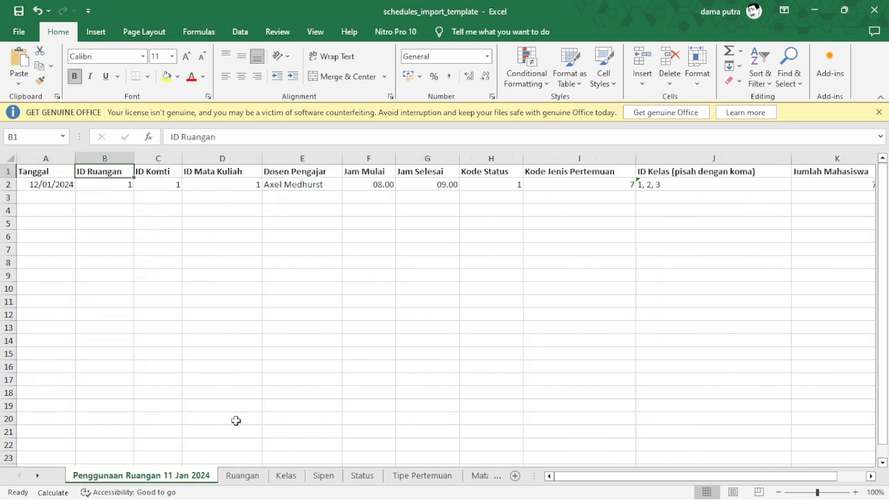
{"action": "left_click", "coordinate": [245, 478]}
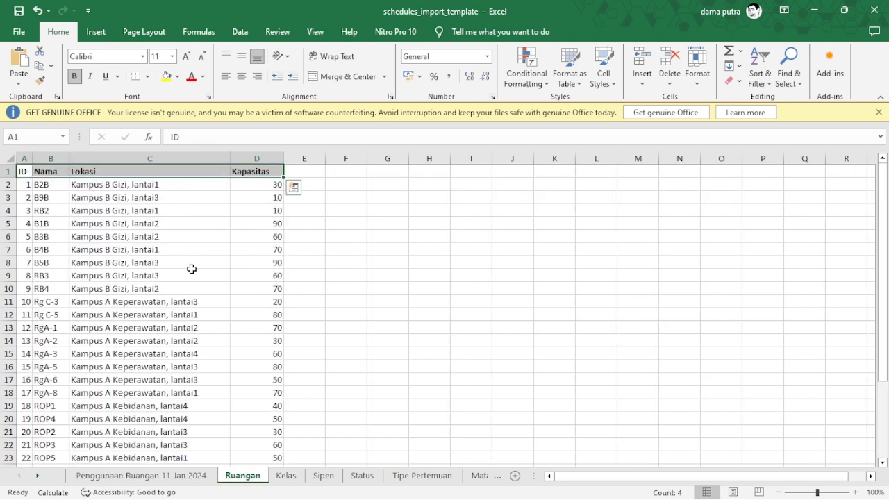
{"action": "left_click", "coordinate": [96, 185]}
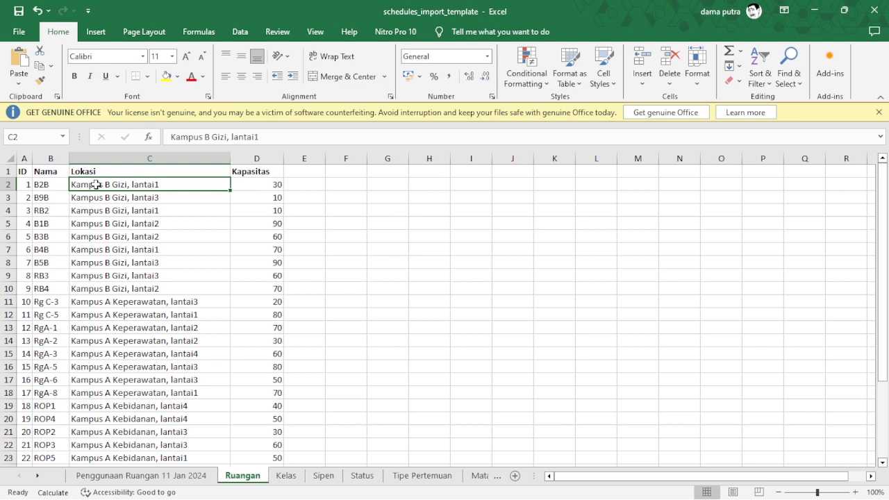
{"action": "left_click", "coordinate": [260, 184]}
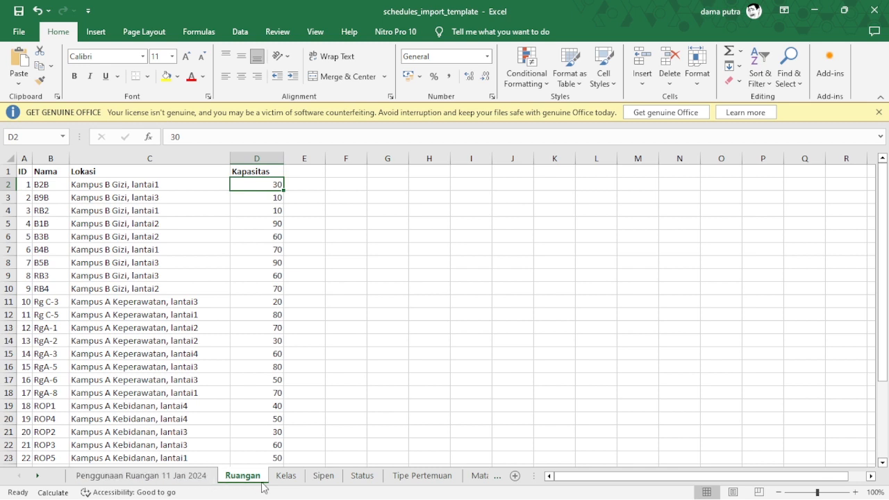
- Look over the class IDs in the Kelas sheet and the entry for room Rg C-3 in the Ruangan sheet
{"action": "left_click", "coordinate": [288, 476]}
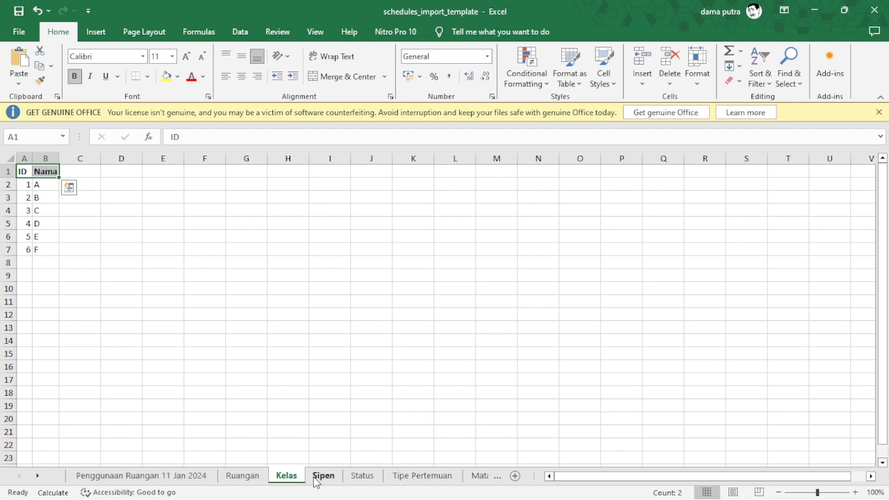
{"action": "left_click", "coordinate": [29, 184]}
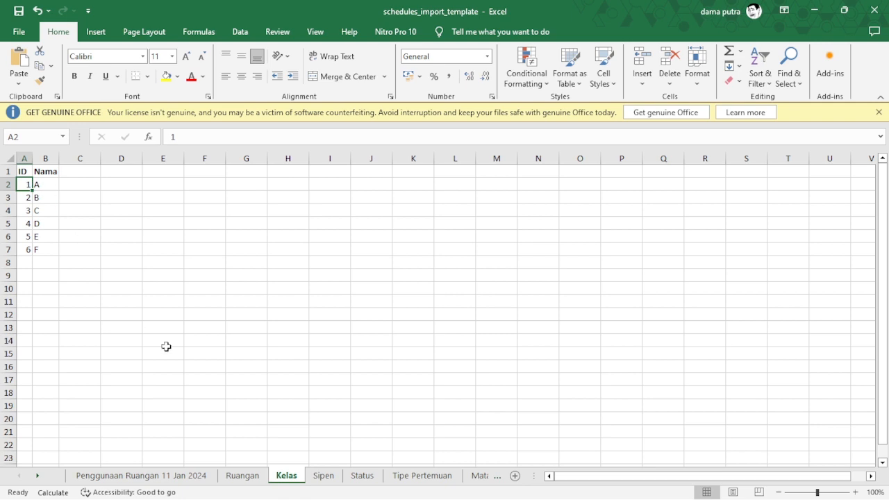
{"action": "left_click", "coordinate": [252, 476]}
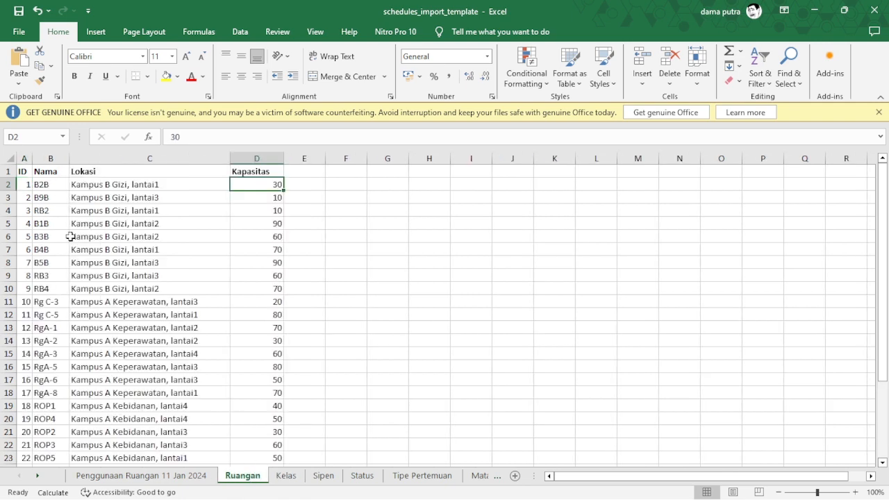
{"action": "left_click", "coordinate": [44, 304]}
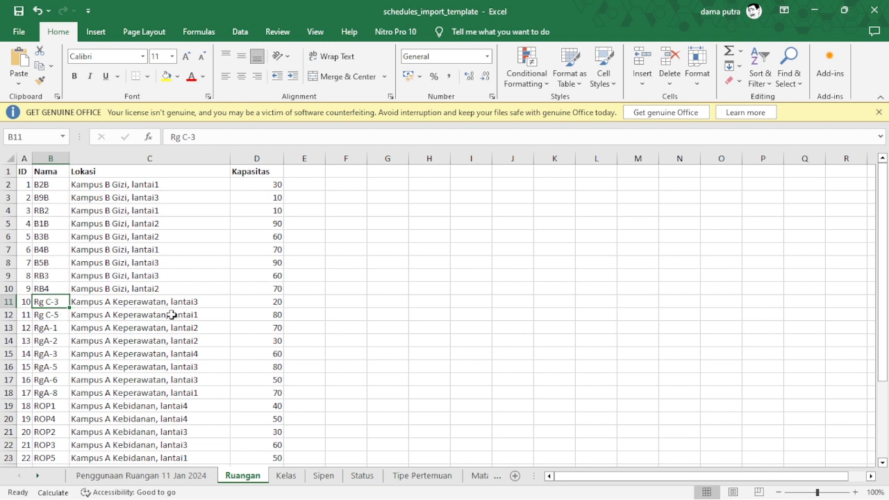
- Examine the codes listed in the Tipe Pertemuan and Status sheets
{"action": "left_click", "coordinate": [364, 478]}
{"action": "left_click", "coordinate": [412, 477]}
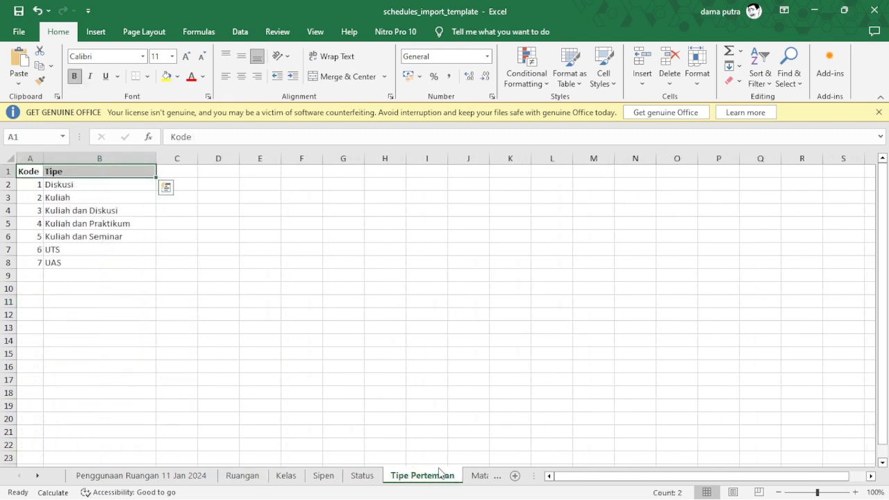
{"action": "left_click", "coordinate": [363, 478]}
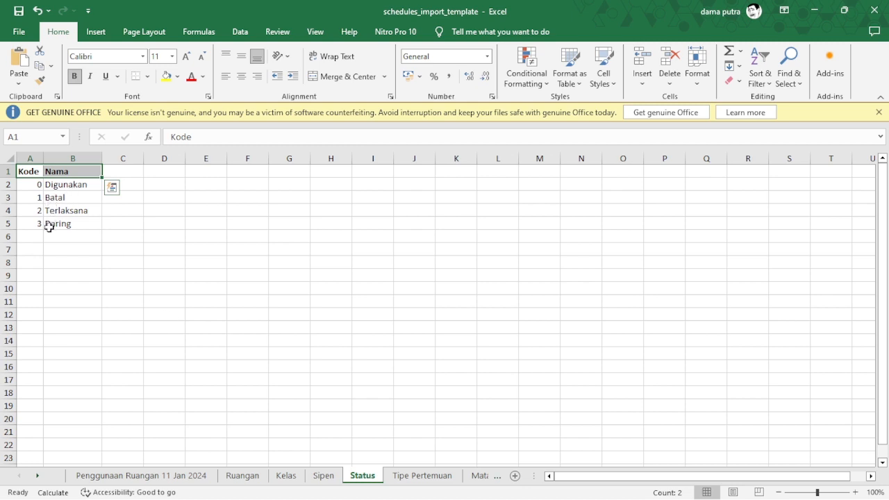
- Review the course IDs in the Mata Kuliah sheet, then return to the Penggunaan Ruangan 11 Jan 2024 sheet
{"action": "left_click_drag", "start_coordinate": [533, 476], "coordinate": [702, 476]}
{"action": "left_click", "coordinate": [497, 477]}
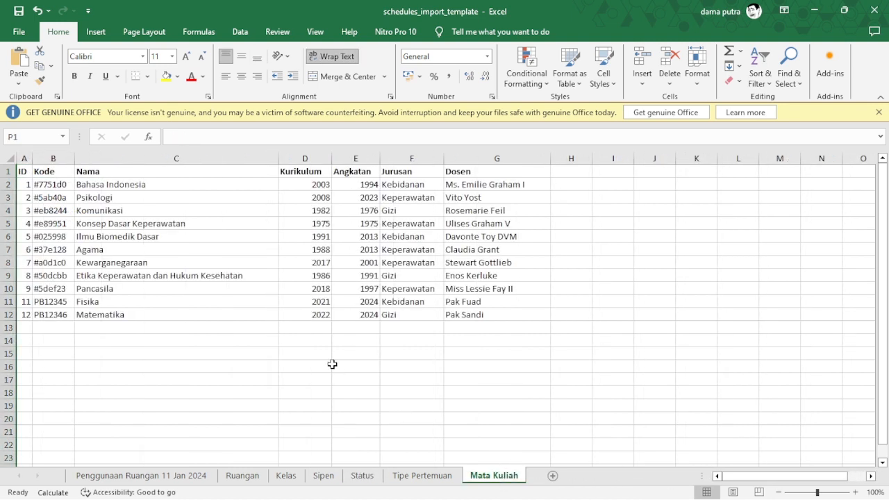
{"action": "left_click_drag", "start_coordinate": [20, 185], "coordinate": [32, 296]}
{"action": "left_click", "coordinate": [29, 301]}
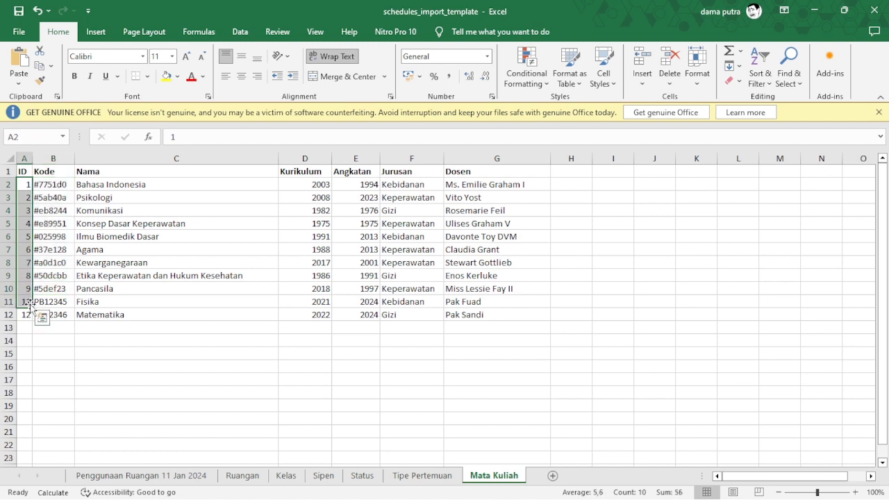
{"action": "left_click", "coordinate": [111, 477]}
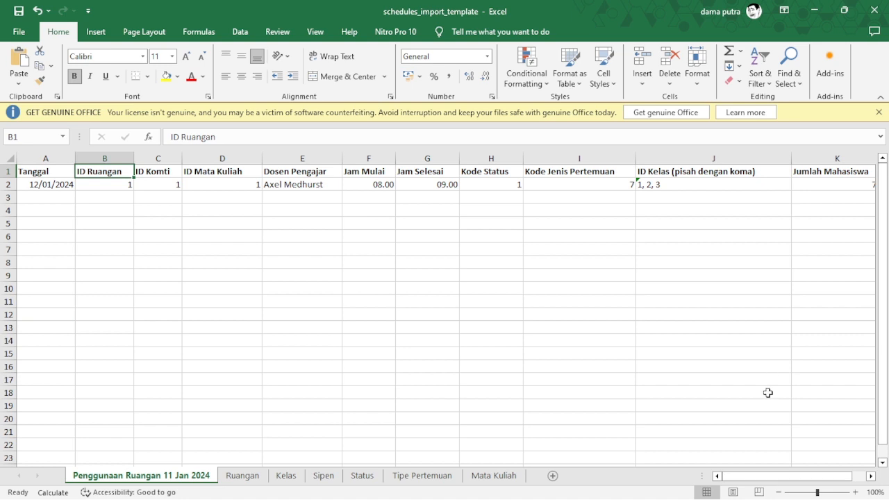
{"action": "left_click_drag", "start_coordinate": [769, 477], "coordinate": [720, 476]}
- Switch to the Schedule page in Chrome and try to import the schedules_import_template file as room usage data
{"action": "mouse_move", "coordinate": [446, 484]}
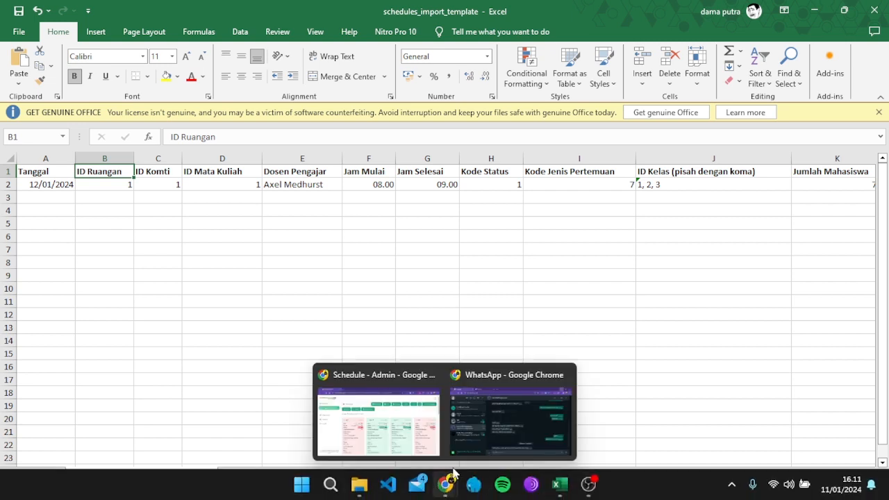
{"action": "left_click", "coordinate": [403, 425]}
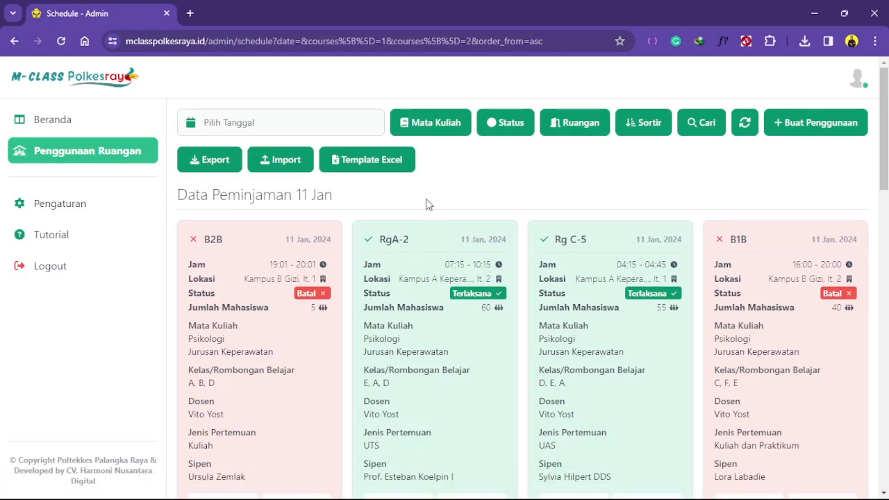
{"action": "left_click", "coordinate": [295, 162]}
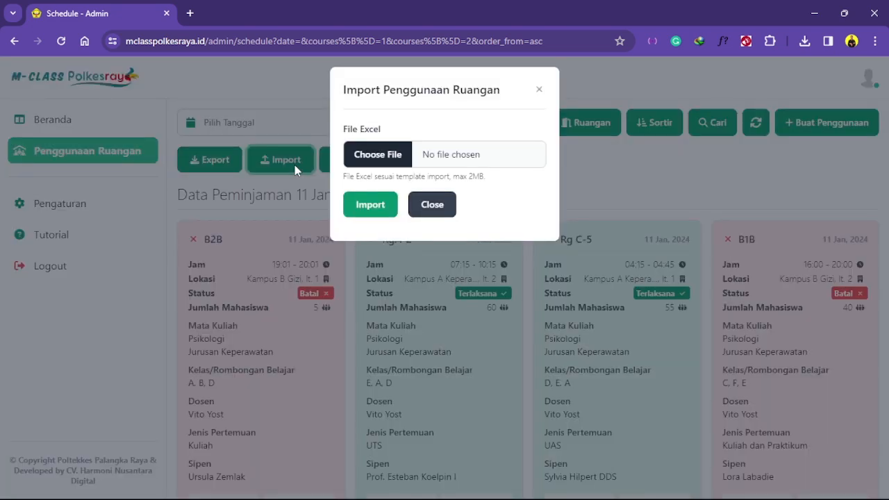
{"action": "left_click", "coordinate": [417, 160]}
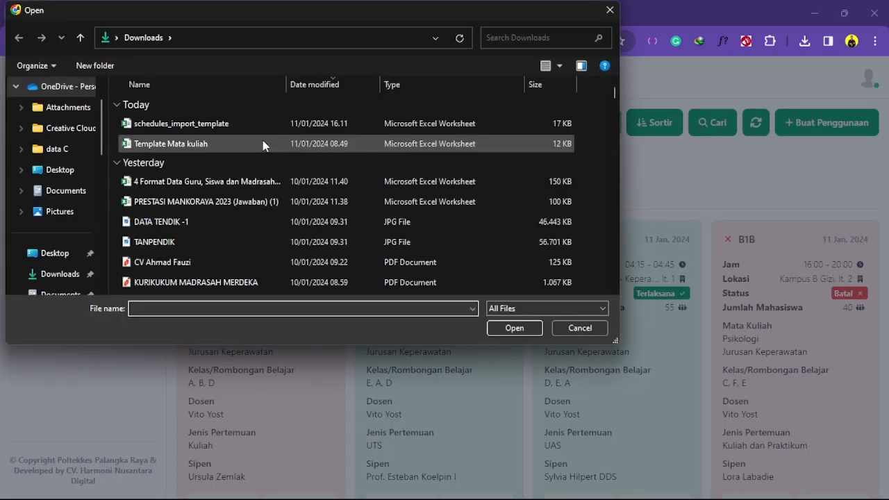
{"action": "left_click", "coordinate": [250, 125]}
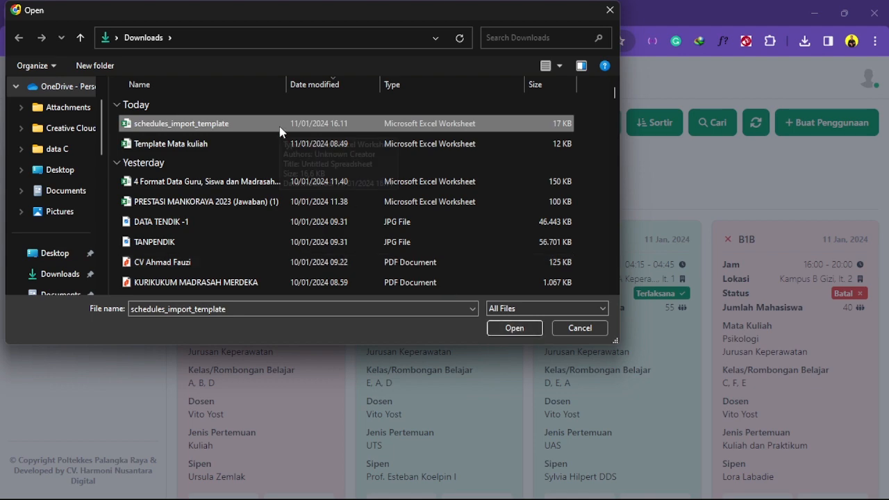
{"action": "left_click", "coordinate": [534, 327]}
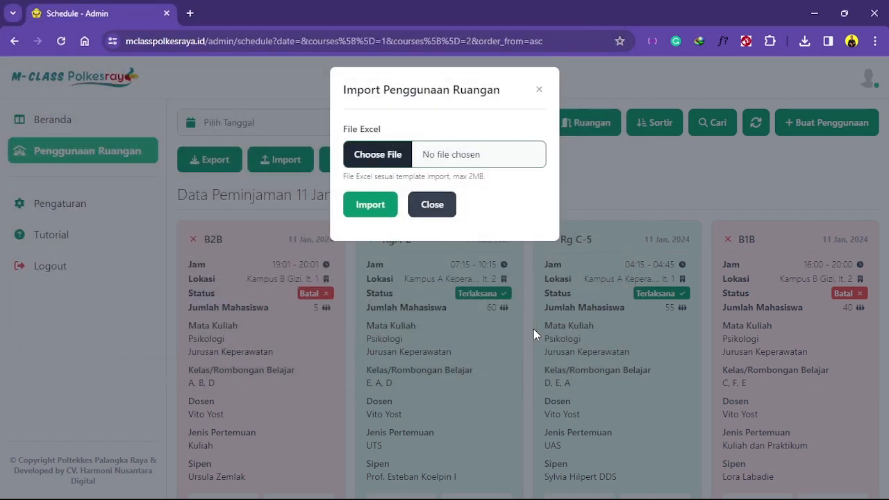
{"action": "left_click", "coordinate": [391, 215]}
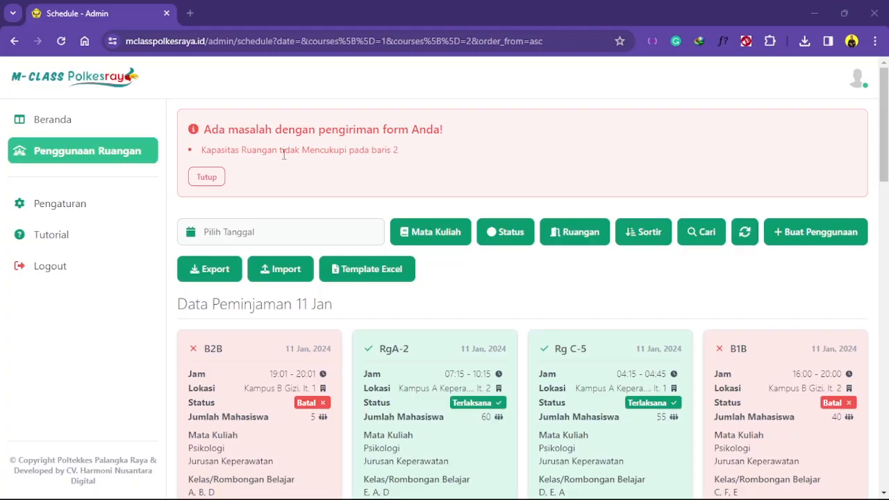
- Switch back to Excel and check the capacity of the booking's ID Ruangan in the Ruangan sheet
{"action": "key", "text": "alt+Tab"}
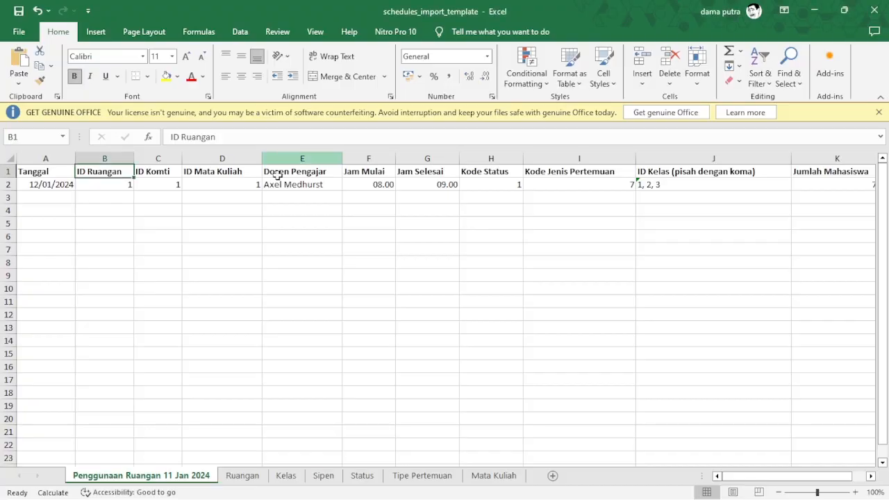
{"action": "left_click", "coordinate": [119, 185]}
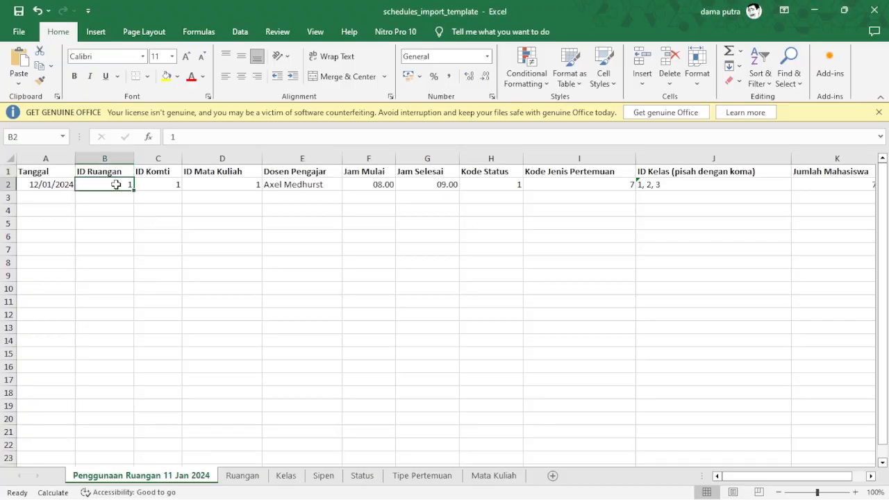
{"action": "left_click", "coordinate": [252, 476]}
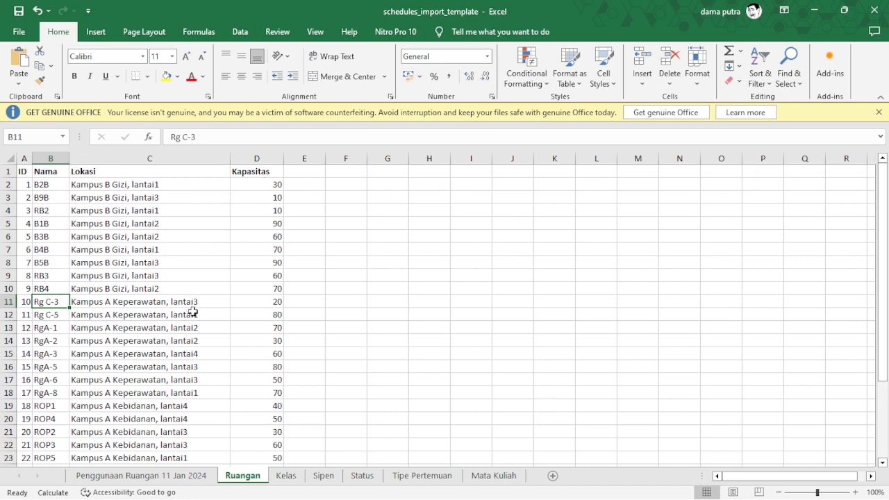
{"action": "left_click", "coordinate": [140, 478]}
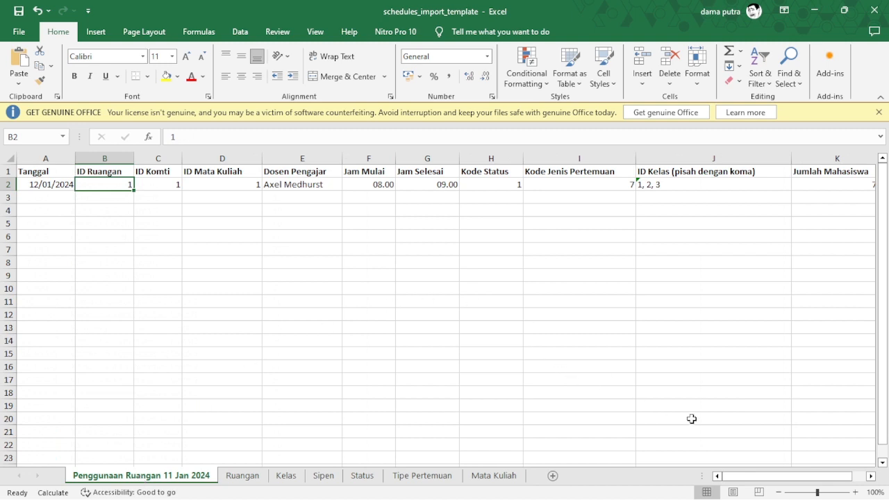
- Recheck the room capacities in the Ruangan sheet, set Jumlah Mahasiswa for the booking to 20 and save the workbook
{"action": "left_click_drag", "start_coordinate": [777, 477], "coordinate": [828, 474]}
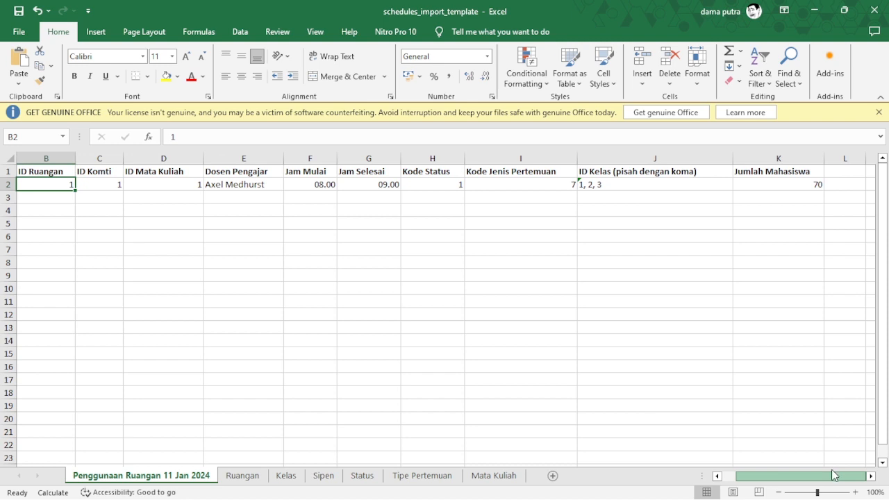
{"action": "left_click", "coordinate": [793, 183]}
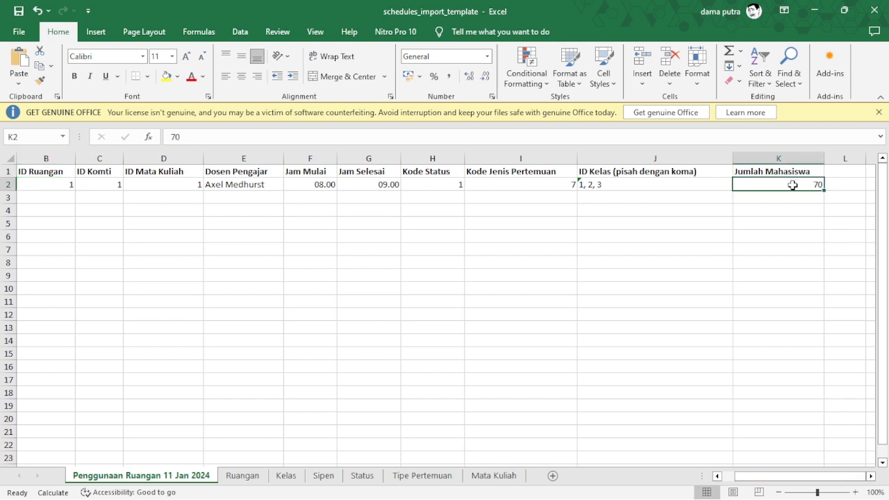
{"action": "left_click", "coordinate": [248, 476]}
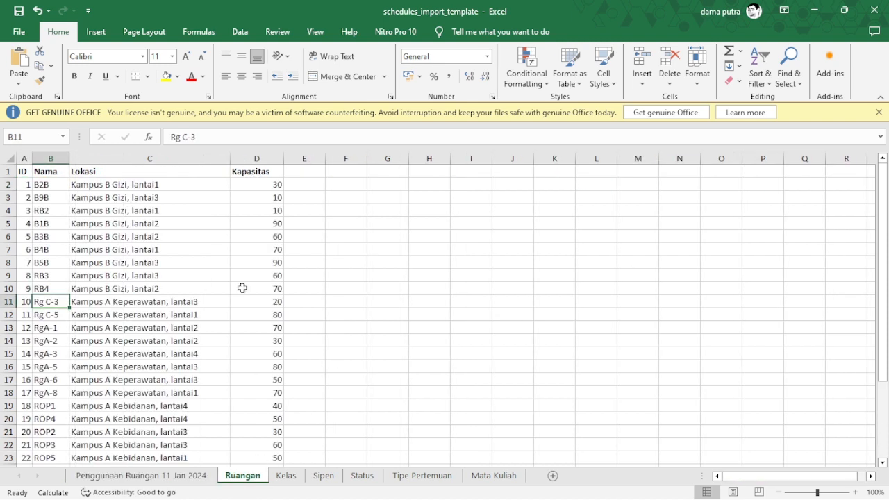
{"action": "left_click", "coordinate": [194, 474]}
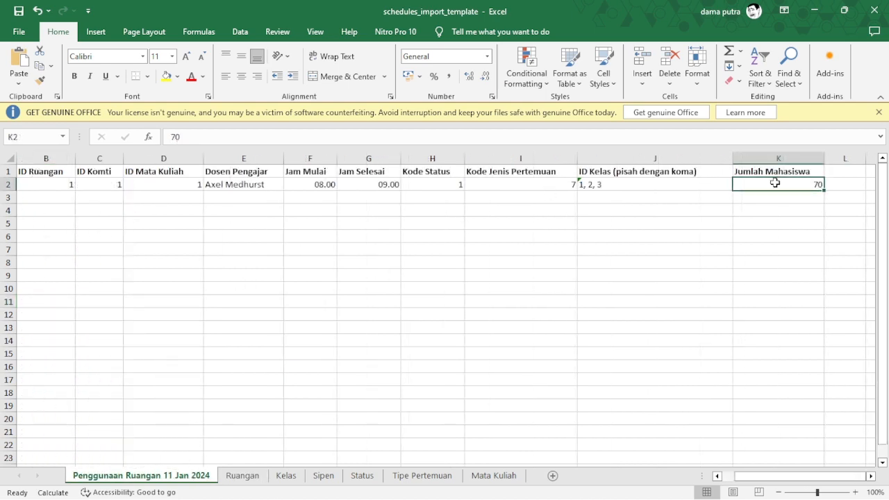
{"action": "type", "text": "2"}
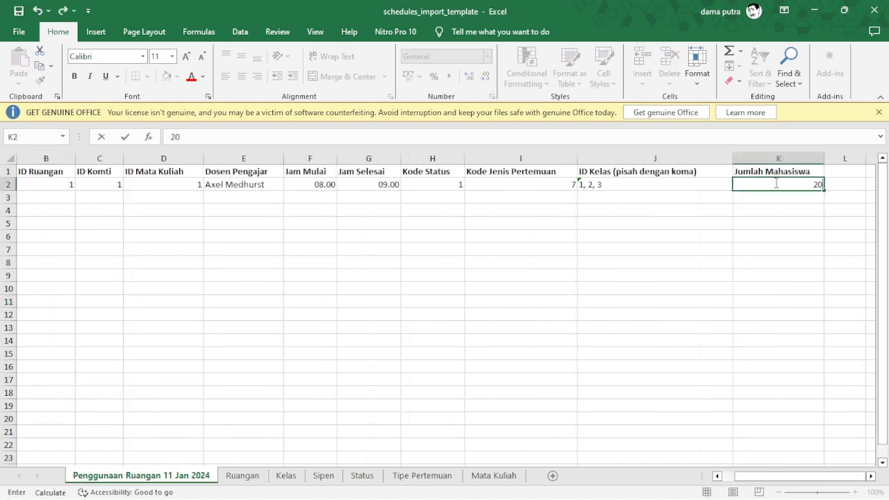
{"action": "key", "text": "ctrl+s"}
- Switch to the Schedule page in Chrome and import the schedules_import_template file from Downloads as room usage data
{"action": "key", "text": "alt+Tab"}
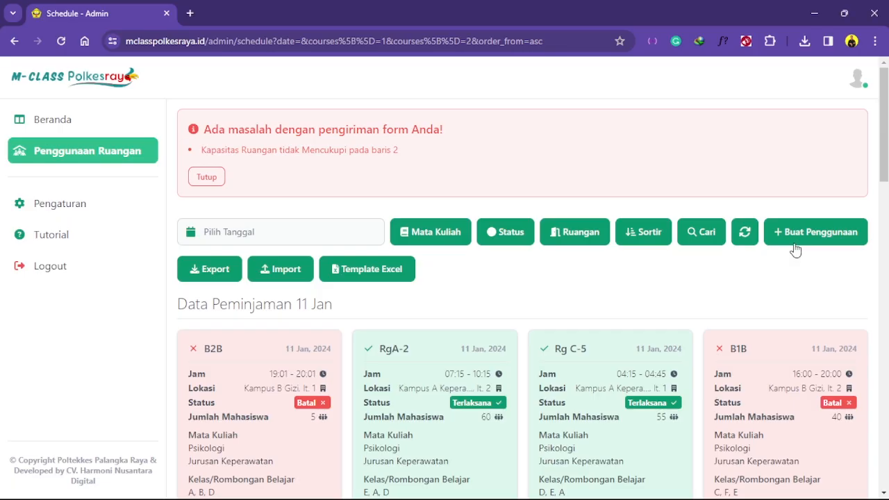
{"action": "left_click", "coordinate": [280, 270]}
{"action": "left_click", "coordinate": [379, 157]}
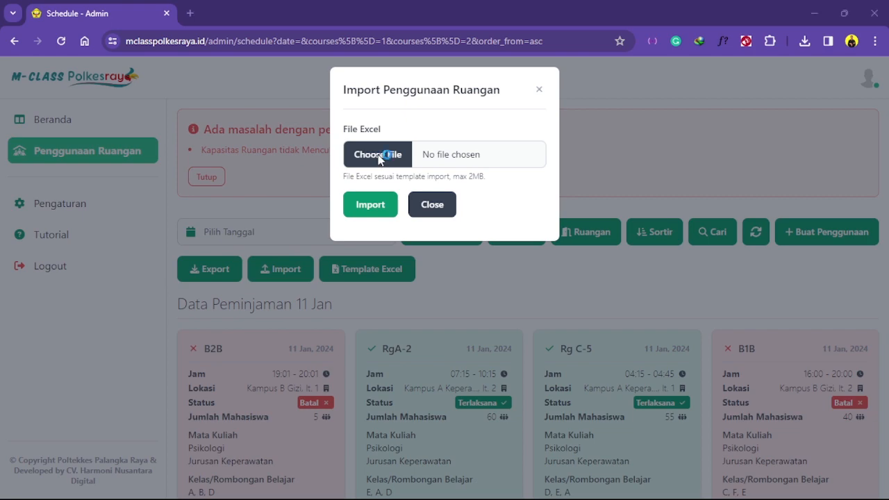
{"action": "left_click", "coordinate": [341, 125]}
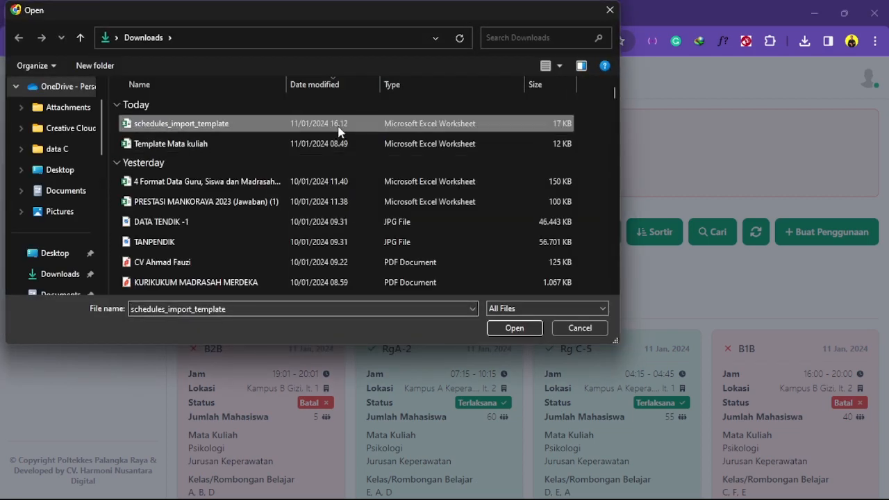
{"action": "left_click", "coordinate": [498, 324]}
{"action": "left_click", "coordinate": [372, 208]}
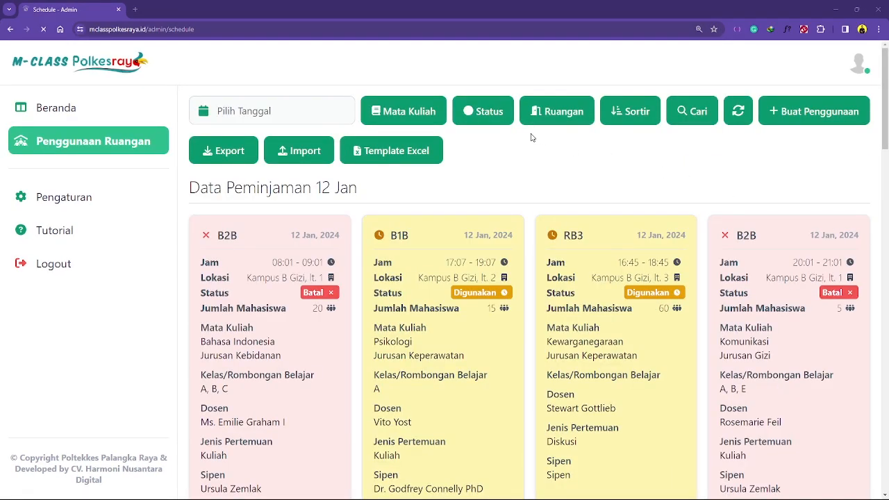
- Filter the room bookings by the courses Bahasa Indonesia and Psikologi and check the course names on the cards
{"action": "left_click", "coordinate": [424, 124]}
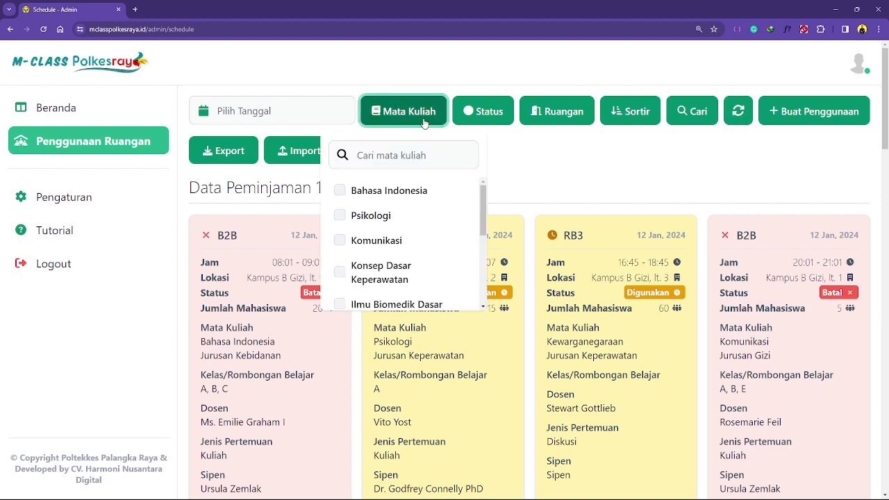
{"action": "left_click", "coordinate": [394, 195]}
{"action": "left_click", "coordinate": [382, 220]}
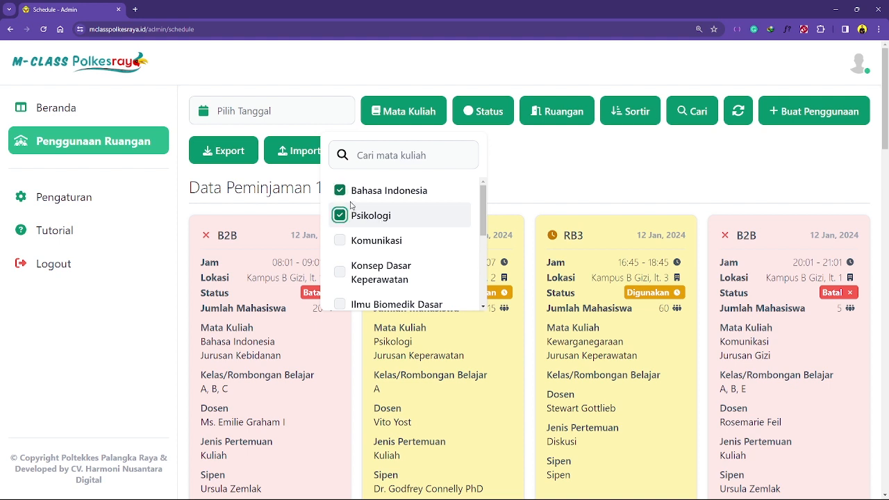
{"action": "left_click", "coordinate": [697, 118]}
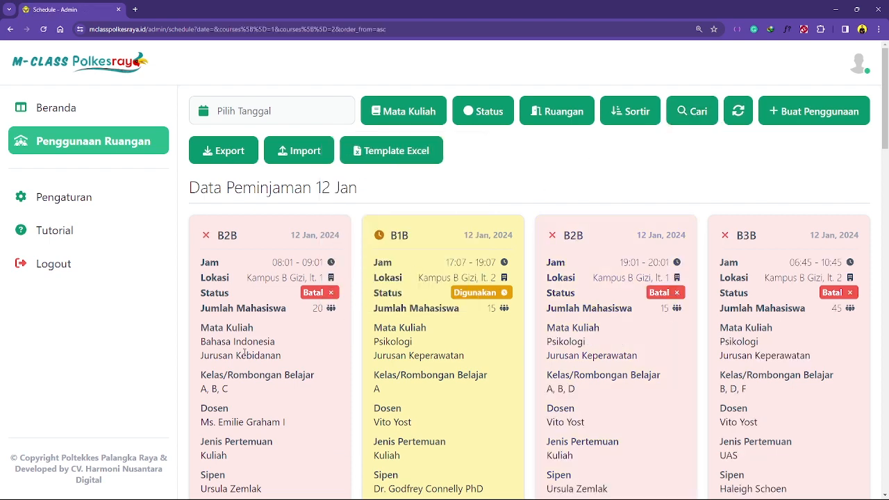
{"action": "scroll", "coordinate": [234, 368], "scroll_direction": "down", "scroll_amount": 1}
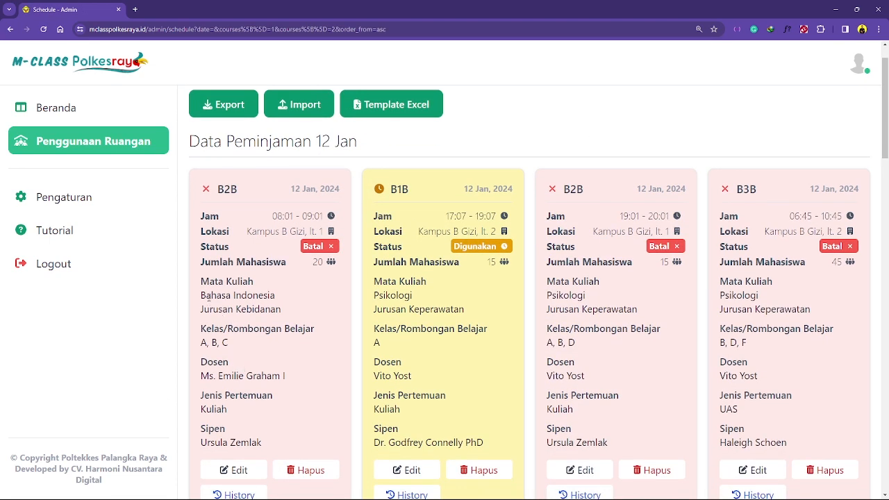
{"action": "left_click_drag", "start_coordinate": [202, 295], "coordinate": [309, 299]}
{"action": "scroll", "coordinate": [309, 299], "scroll_direction": "up", "scroll_amount": 1}
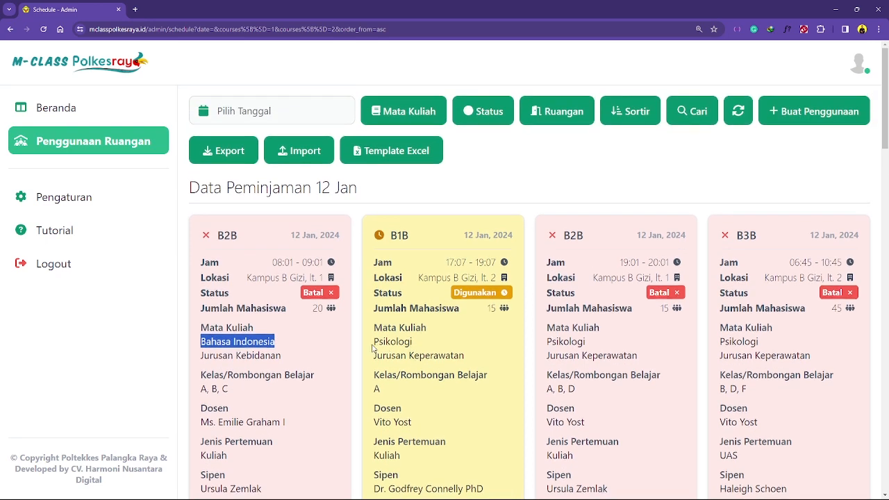
{"action": "left_click_drag", "start_coordinate": [374, 349], "coordinate": [425, 349]}
{"action": "left_click", "coordinate": [567, 185]}
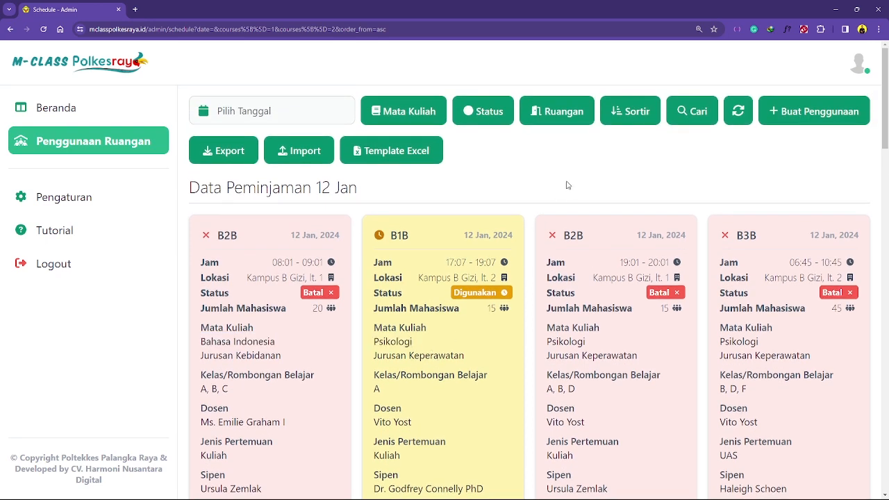
- Narrow the room bookings to those with the status Digunakan
{"action": "left_click", "coordinate": [484, 111]}
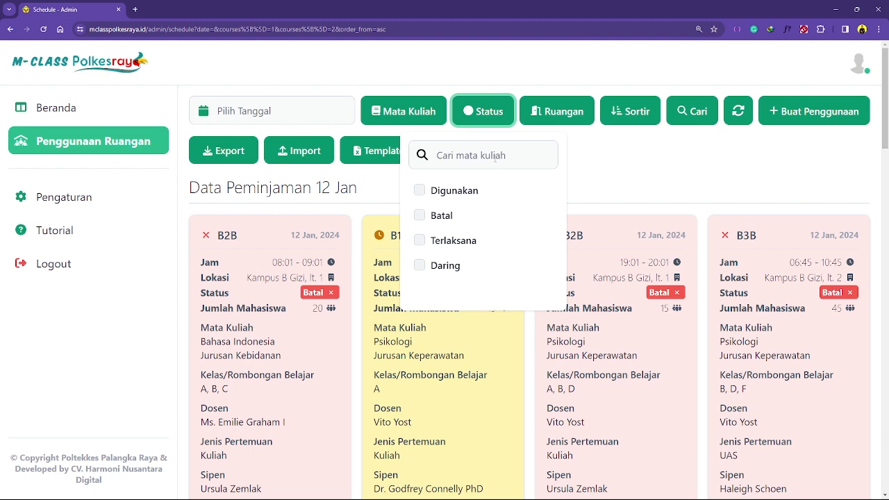
{"action": "left_click", "coordinate": [444, 191]}
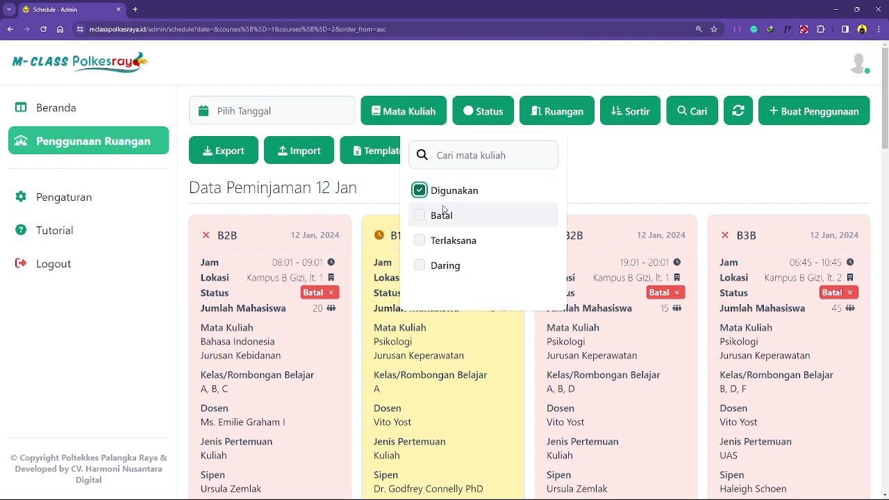
{"action": "left_click", "coordinate": [689, 113]}
- Filter the bookings further by the rooms B1B - Kampus B Gizi and B2B - Kampus B Gizi
{"action": "left_click", "coordinate": [545, 113]}
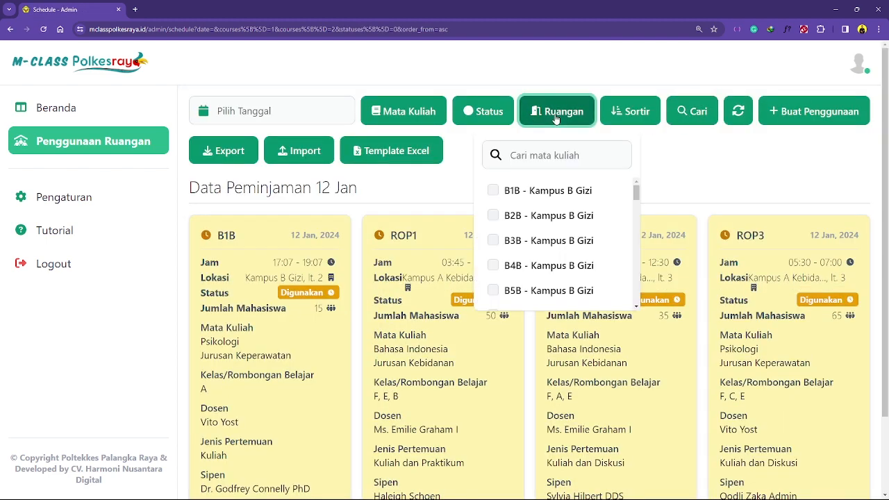
{"action": "left_click", "coordinate": [494, 190]}
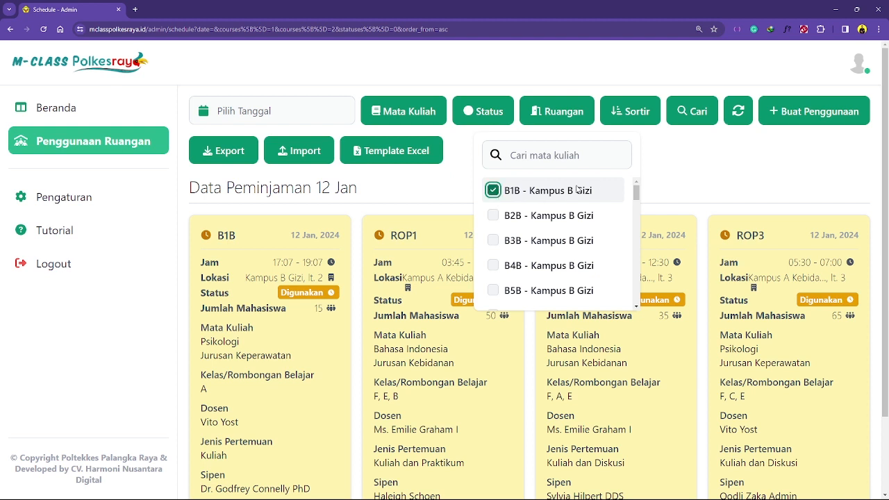
{"action": "left_click", "coordinate": [494, 215]}
{"action": "left_click", "coordinate": [688, 114]}
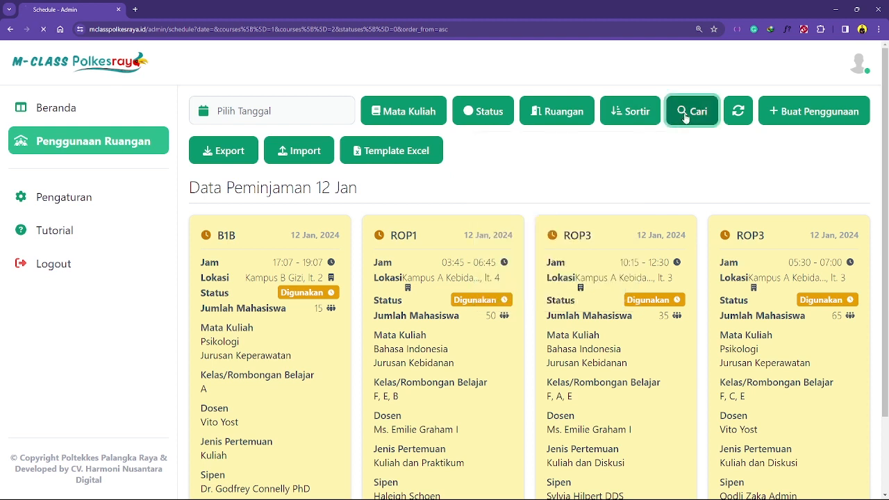
- Examine the sorting options for the number of bookings per page and the field to order them by
{"action": "left_click", "coordinate": [632, 110]}
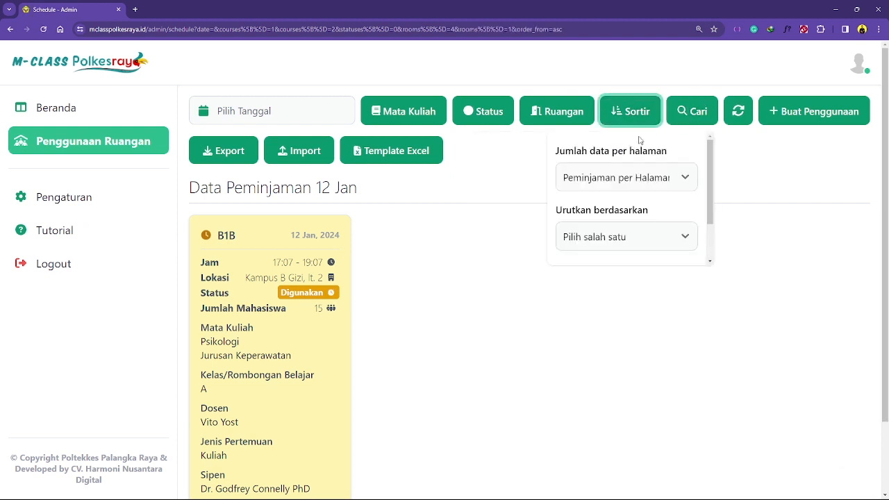
{"action": "left_click", "coordinate": [634, 186]}
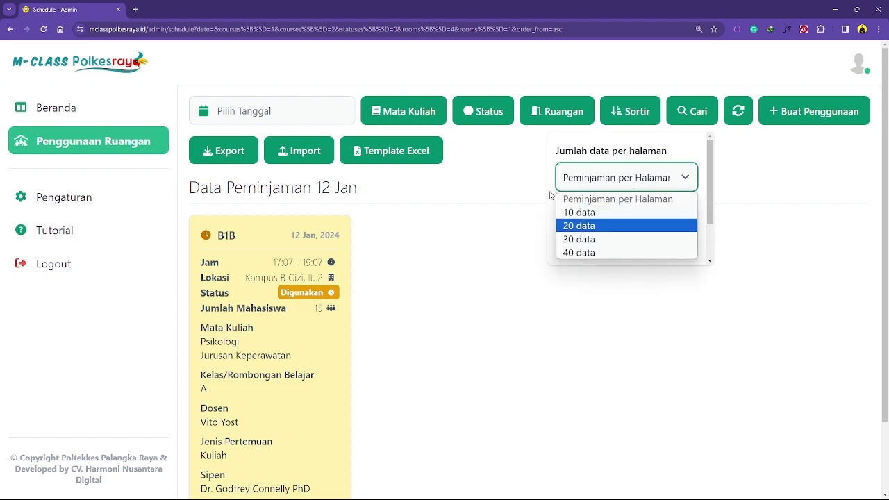
{"action": "left_click", "coordinate": [598, 153]}
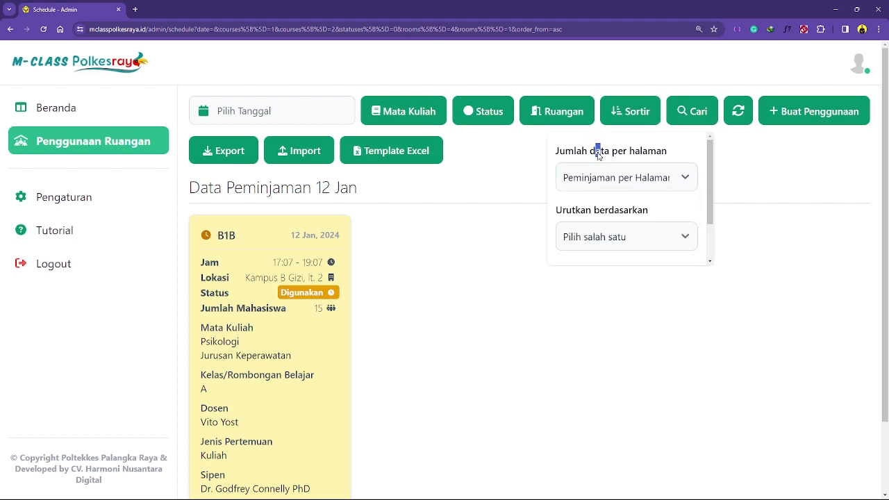
{"action": "left_click", "coordinate": [625, 237]}
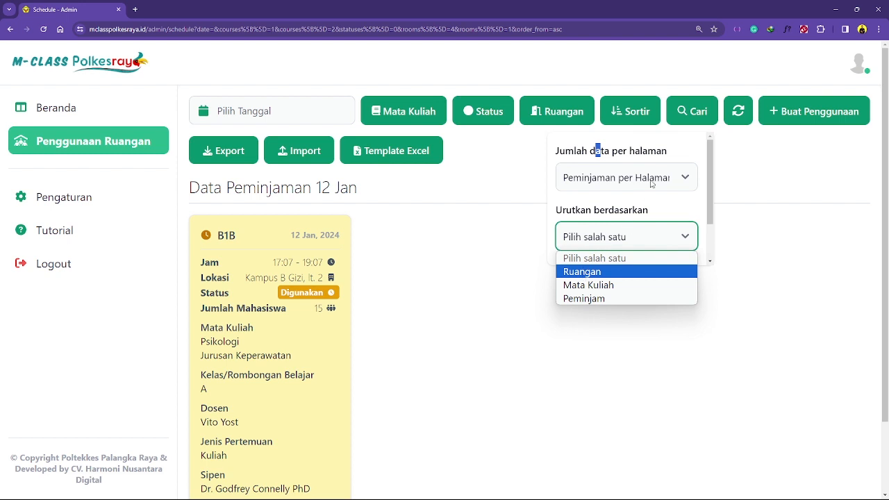
{"action": "left_click", "coordinate": [653, 149]}
{"action": "left_click_drag", "start_coordinate": [449, 208], "coordinate": [371, 197]}
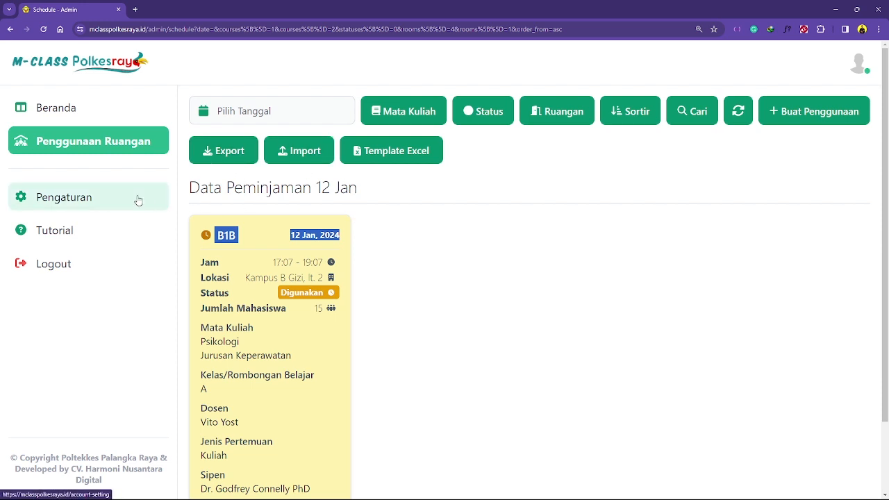
{"action": "left_click", "coordinate": [523, 219]}
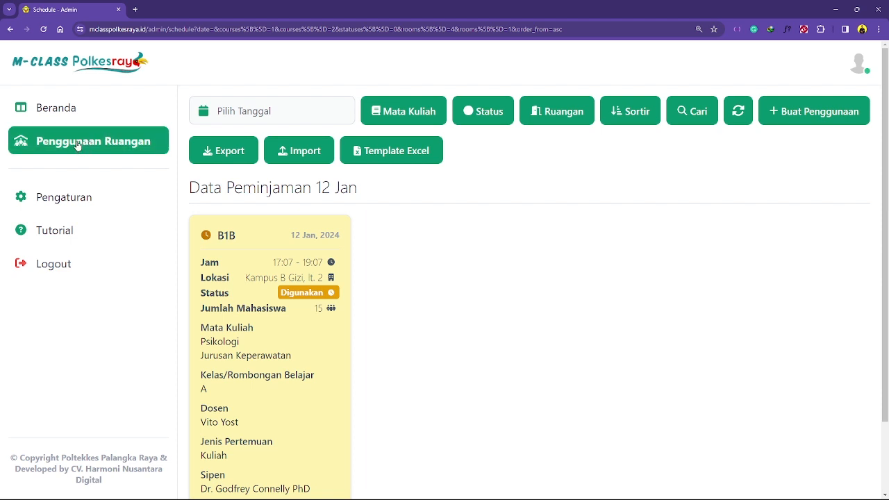
- Open the Pengaturan page and view the Upload Gambar dialog for the account's profile picture, leaving it without uploading a file
{"action": "left_click", "coordinate": [131, 199]}
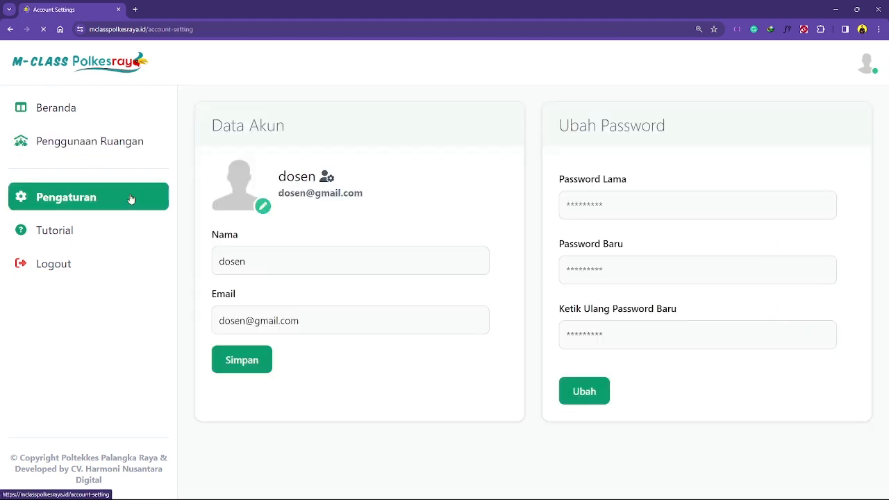
{"action": "left_click", "coordinate": [263, 208]}
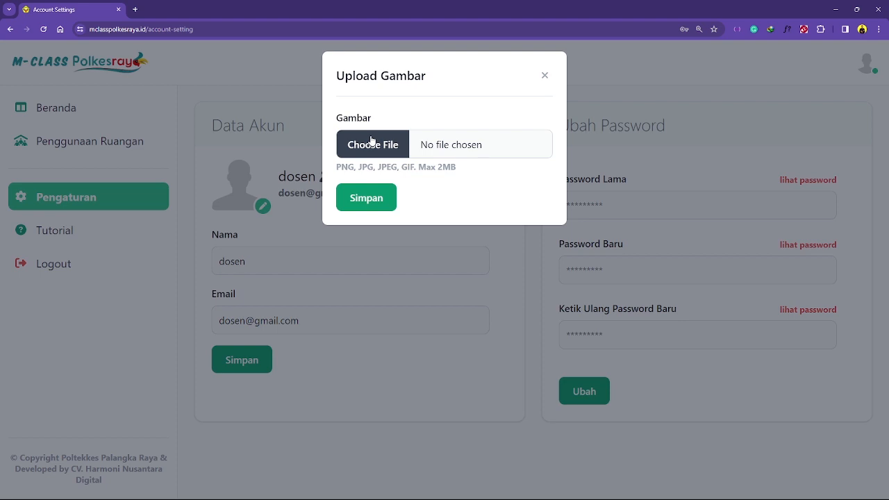
{"action": "left_click", "coordinate": [544, 75]}
{"action": "left_click", "coordinate": [263, 206]}
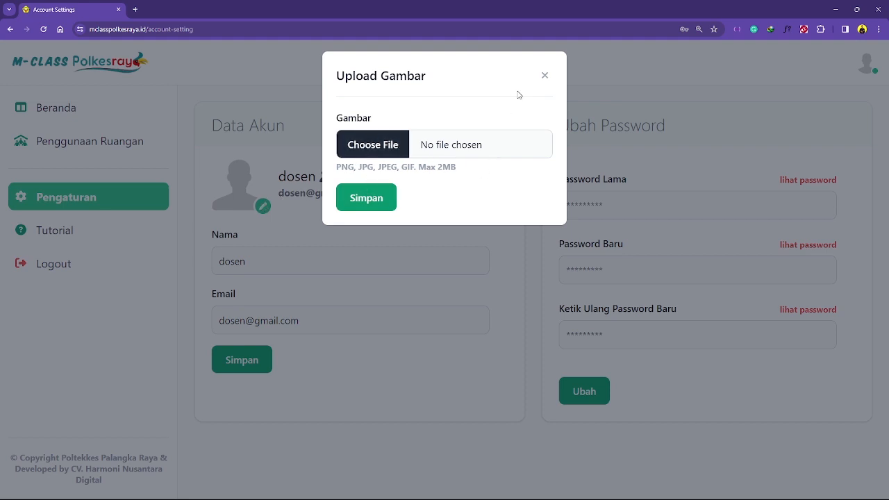
{"action": "left_click", "coordinate": [545, 76]}
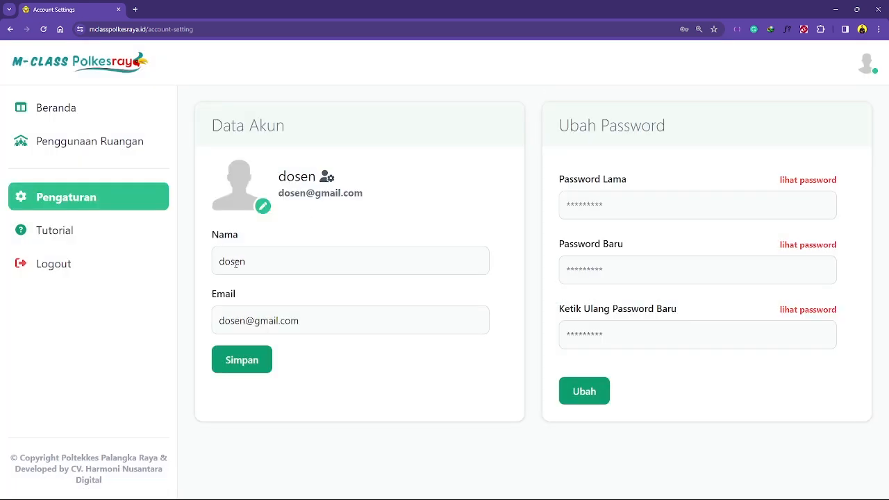
- Review the old password, new password and repeat password fields of the Ubah Password form without filling them in
{"action": "left_click", "coordinate": [625, 201]}
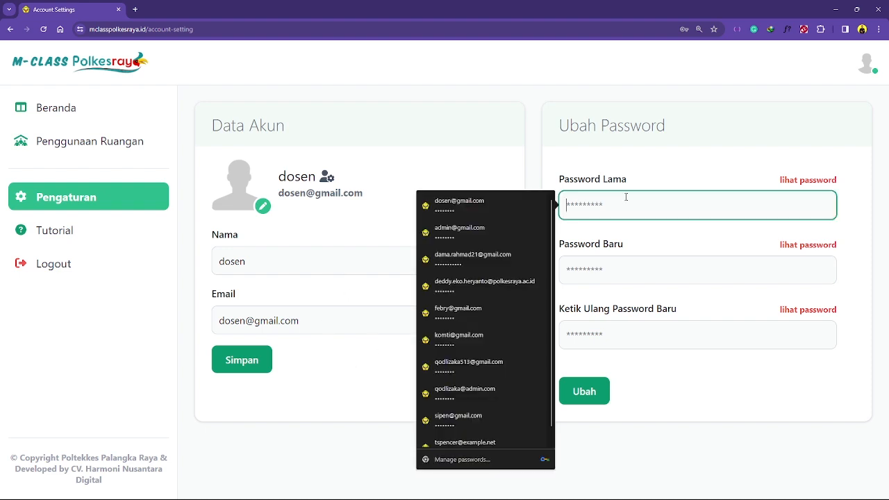
{"action": "left_click", "coordinate": [603, 264]}
{"action": "left_click", "coordinate": [551, 150]}
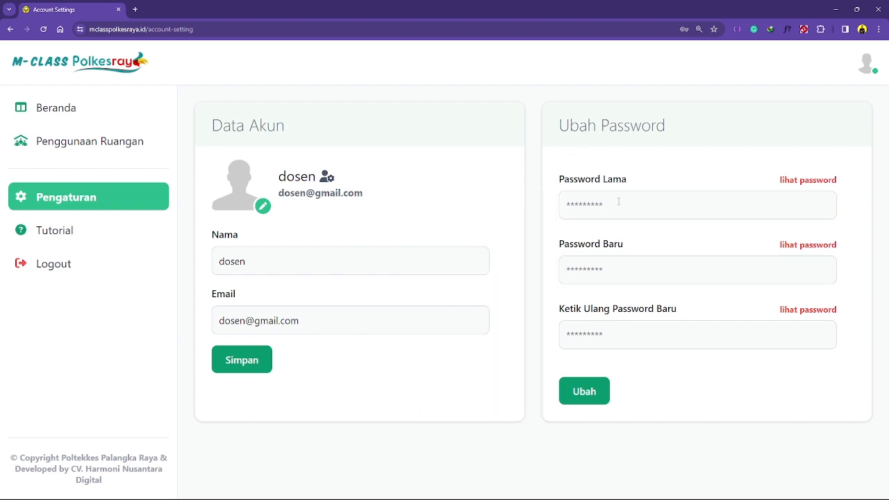
{"action": "left_click", "coordinate": [590, 273]}
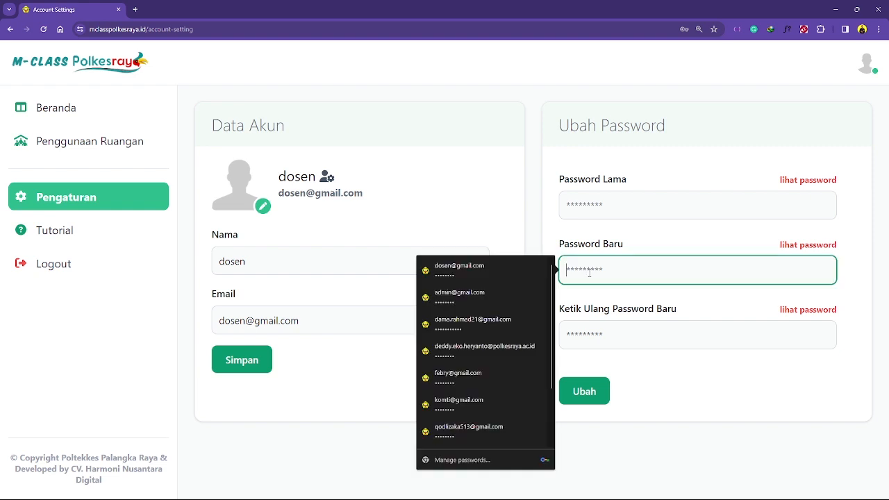
{"action": "left_click", "coordinate": [609, 334]}
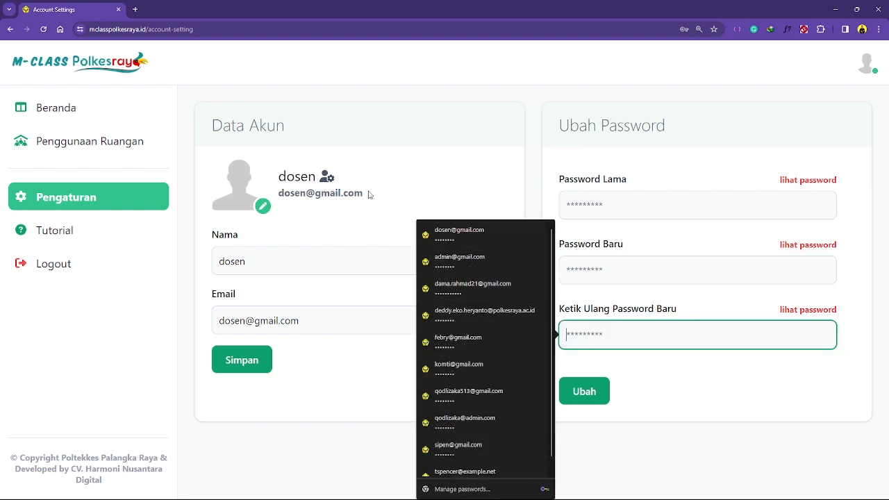
{"action": "left_click", "coordinate": [393, 148]}
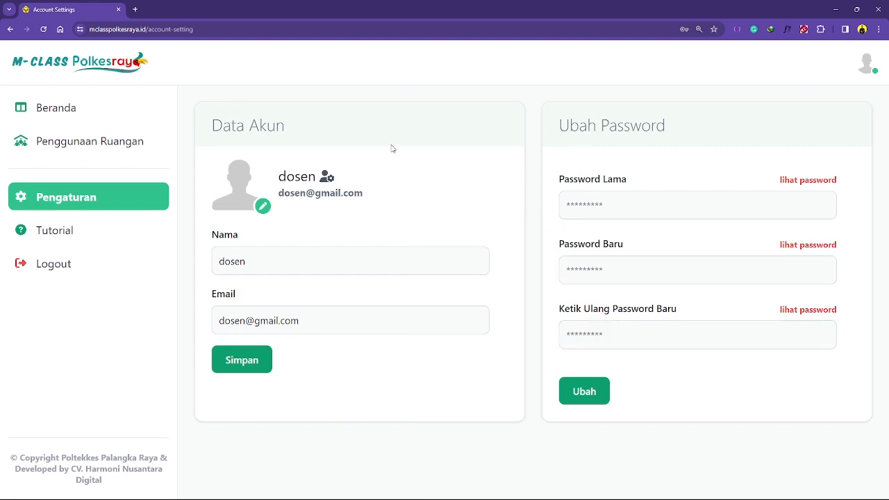
{"action": "left_click", "coordinate": [101, 238]}
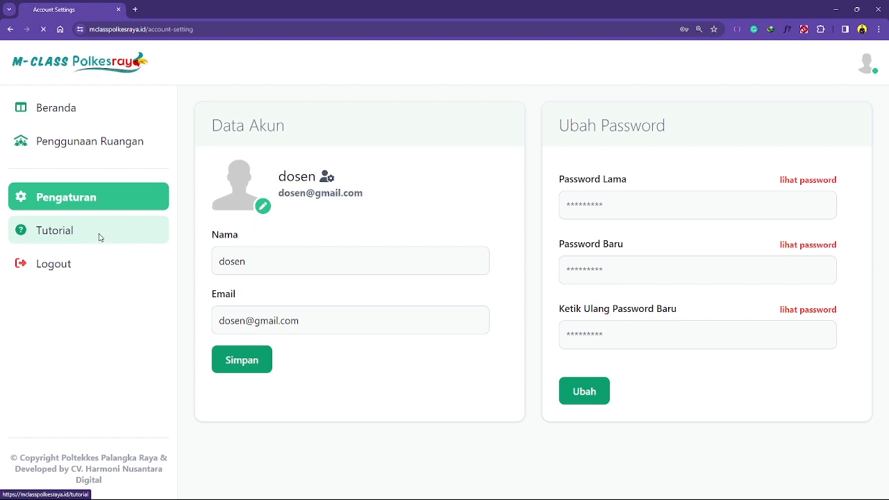
{"action": "left_click", "coordinate": [73, 204]}
{"action": "left_click_drag", "start_coordinate": [42, 228], "coordinate": [40, 229]}
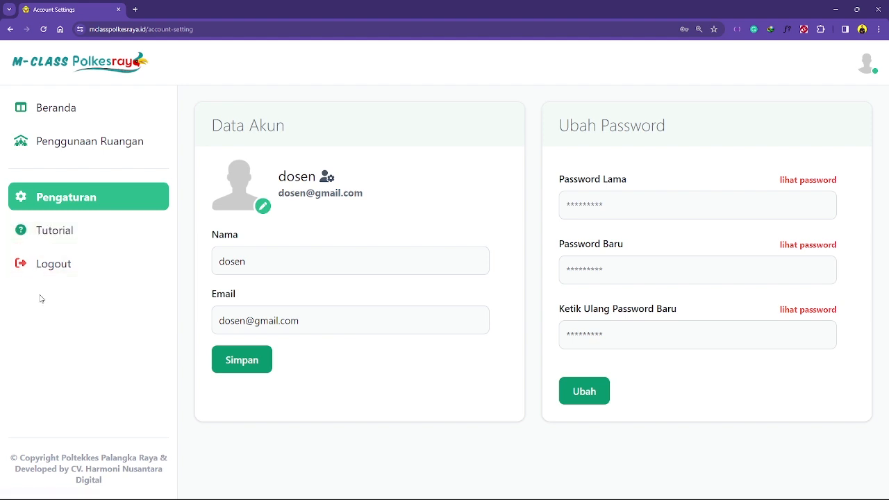
- Open the Tutorial page and look over the Komti, Admin and Super Admin tutorial videos
{"action": "left_click", "coordinate": [70, 235]}
{"action": "scroll", "coordinate": [431, 264], "scroll_direction": "down", "scroll_amount": 1}
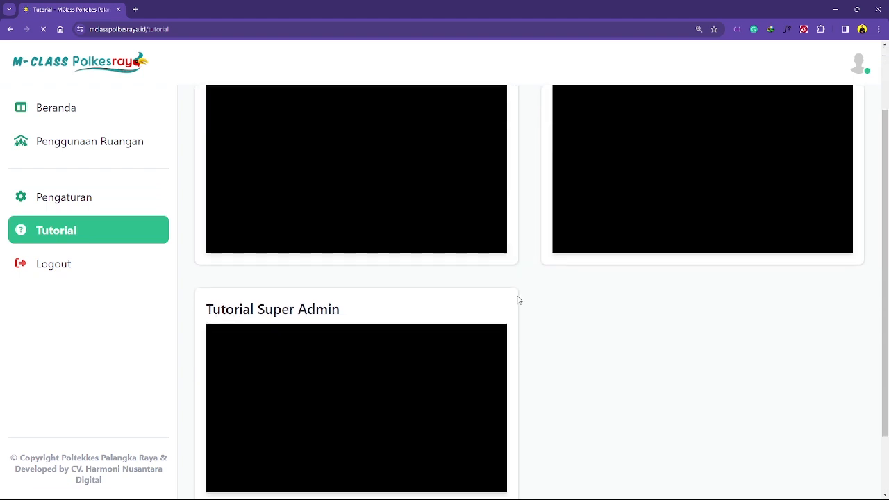
{"action": "scroll", "coordinate": [515, 305], "scroll_direction": "up", "scroll_amount": 1}
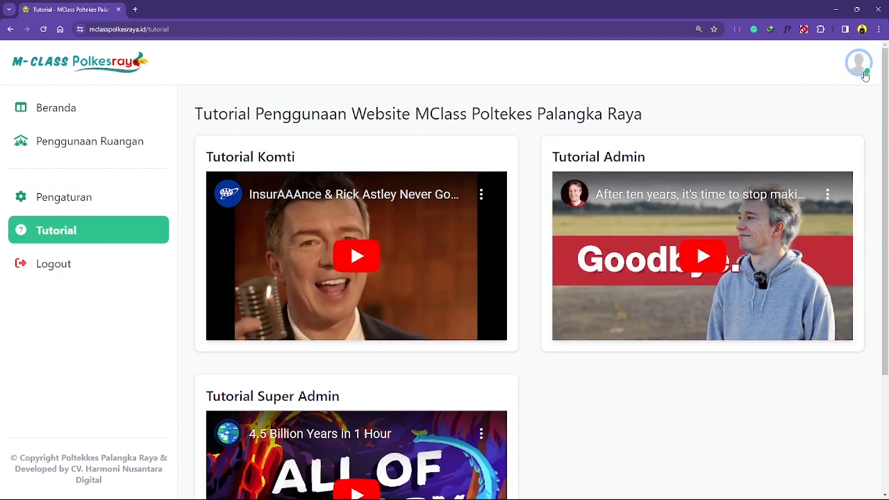
- View the options of the profile picture's account menu and close it without choosing one
{"action": "left_click", "coordinate": [861, 66]}
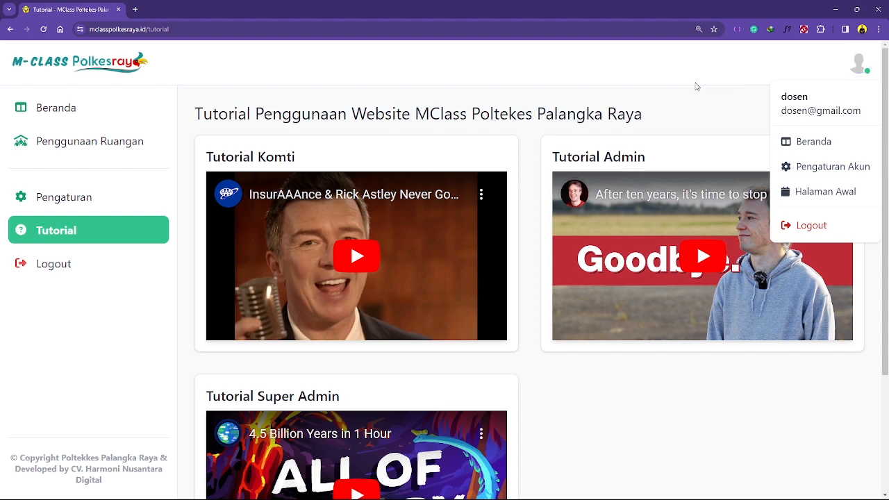
{"action": "left_click", "coordinate": [531, 99]}
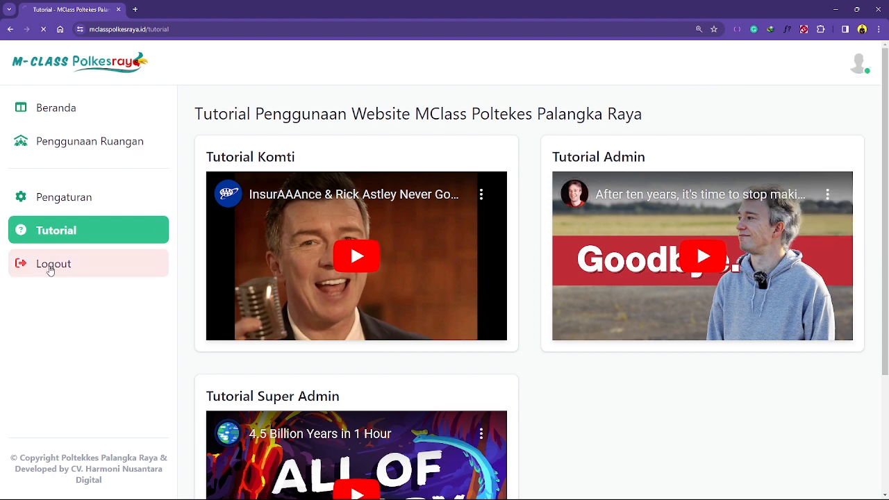